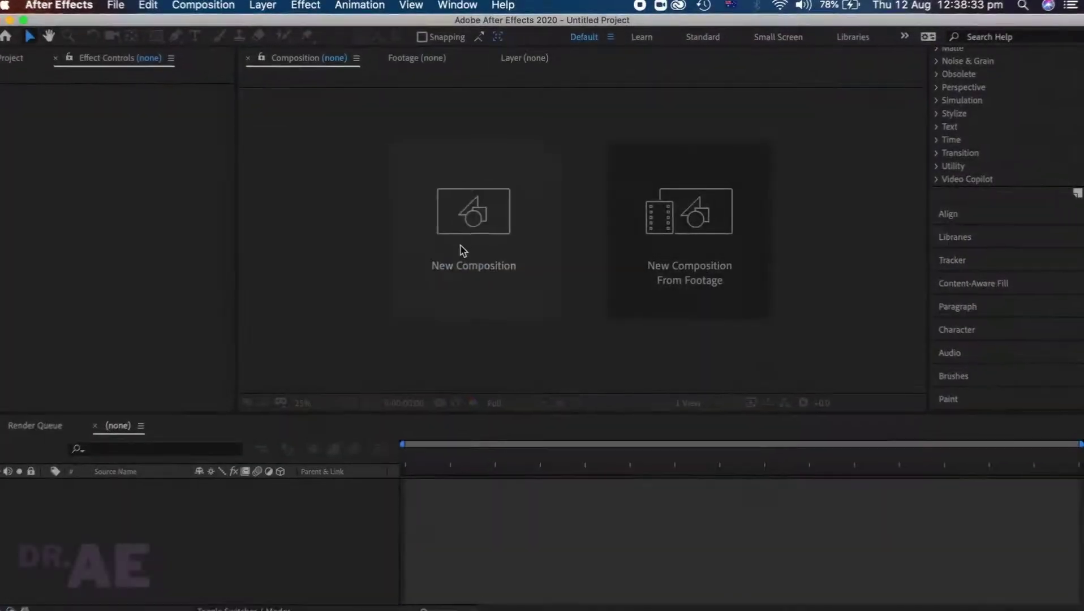
- Make a new composition called Epic Intro at 1920×1080, 30 fps, lasting 0:00:15:00
left_click(463, 251)
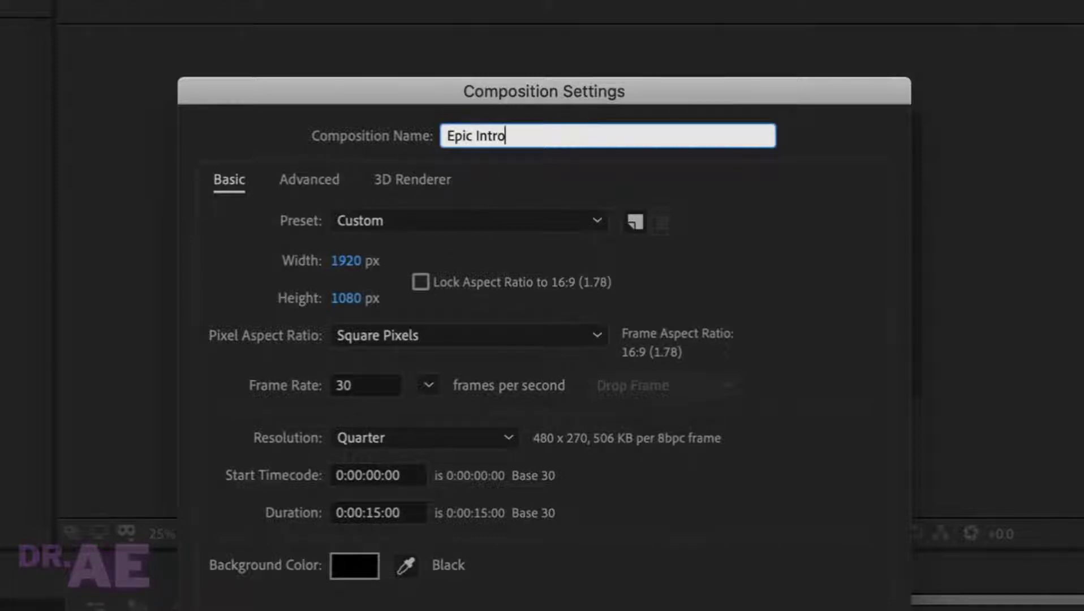
left_click(831, 512)
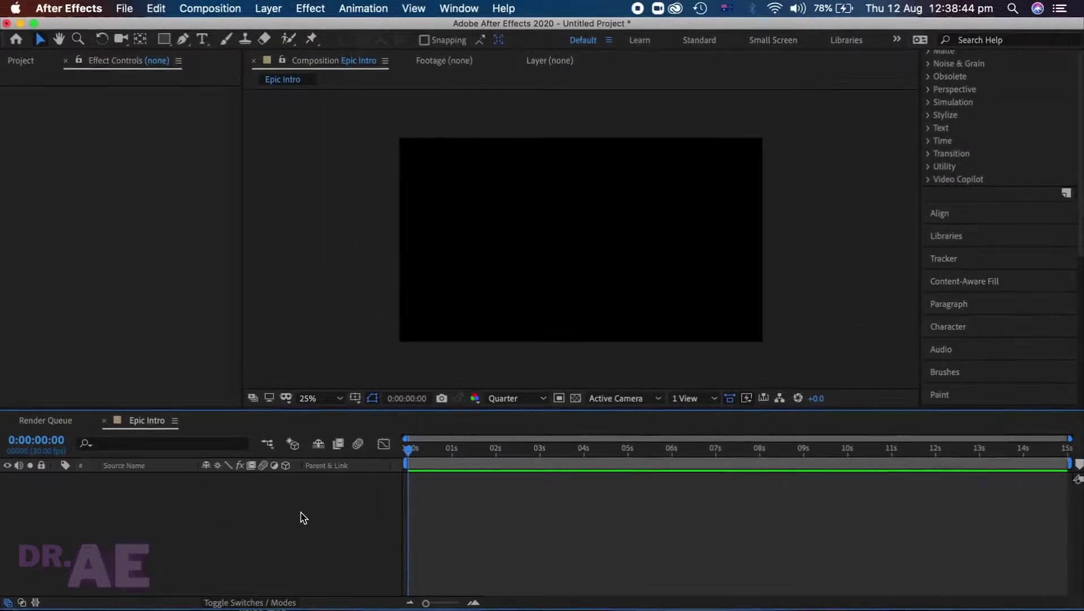
- Add a full-frame Black Solid 1 layer and duplicate it twice with Cmd+D
right_click(304, 518)
mouse_move(358, 456)
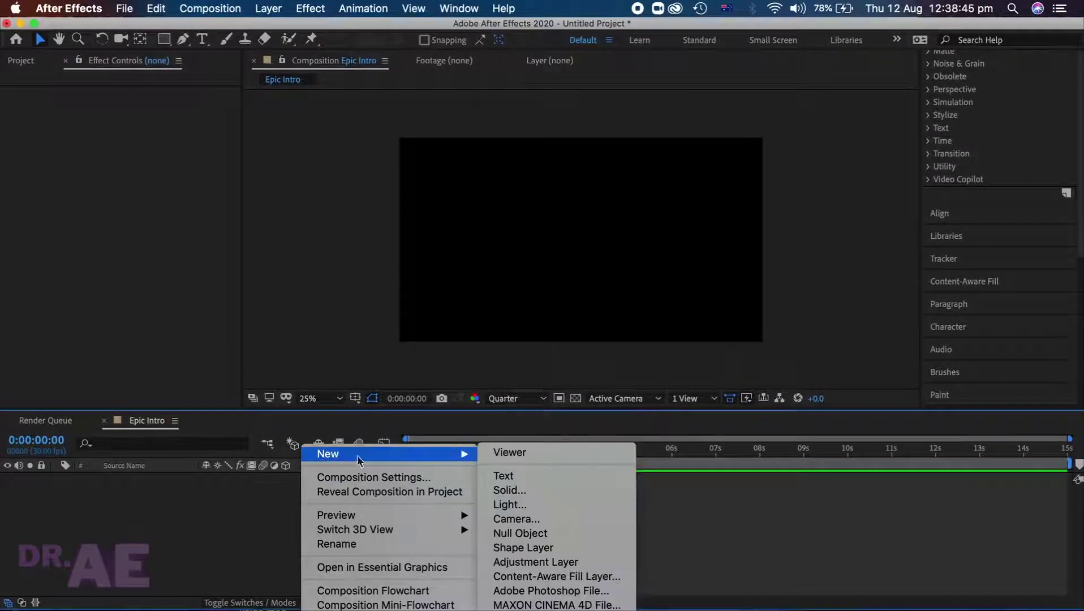
left_click(494, 490)
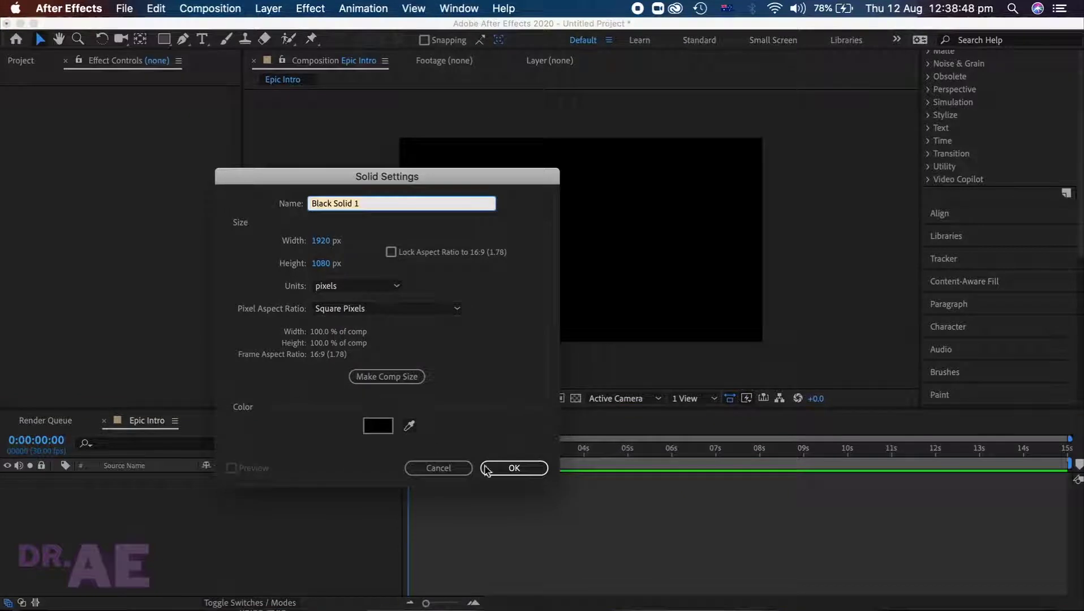
left_click(501, 470)
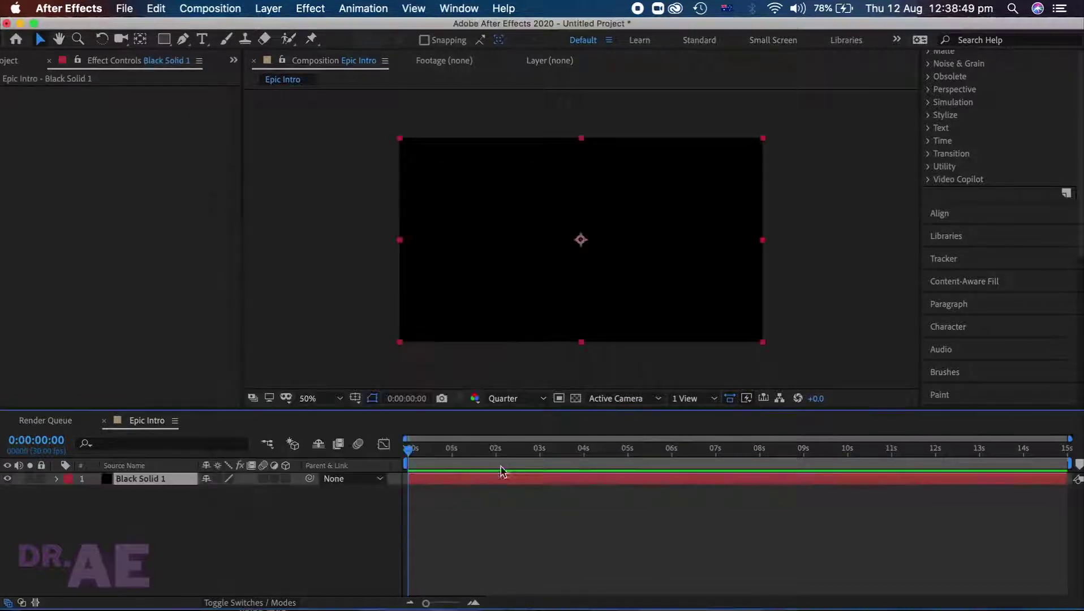
left_click(129, 480)
key("super+d")
key("super+d")
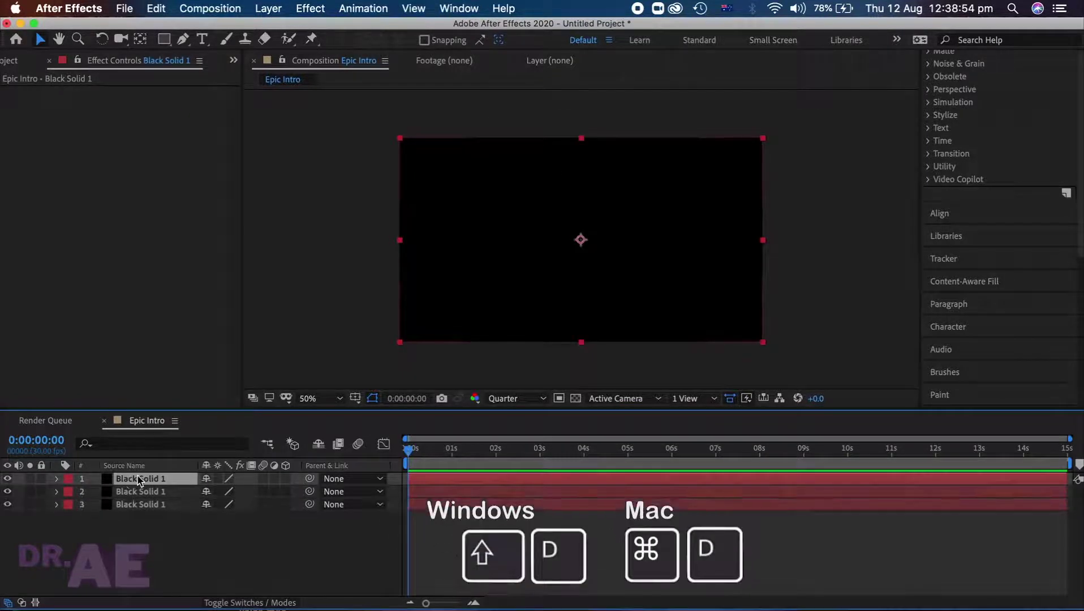
- Apply the 4-Color Gradient effect to the top solid
scroll(958, 141, "up", 5)
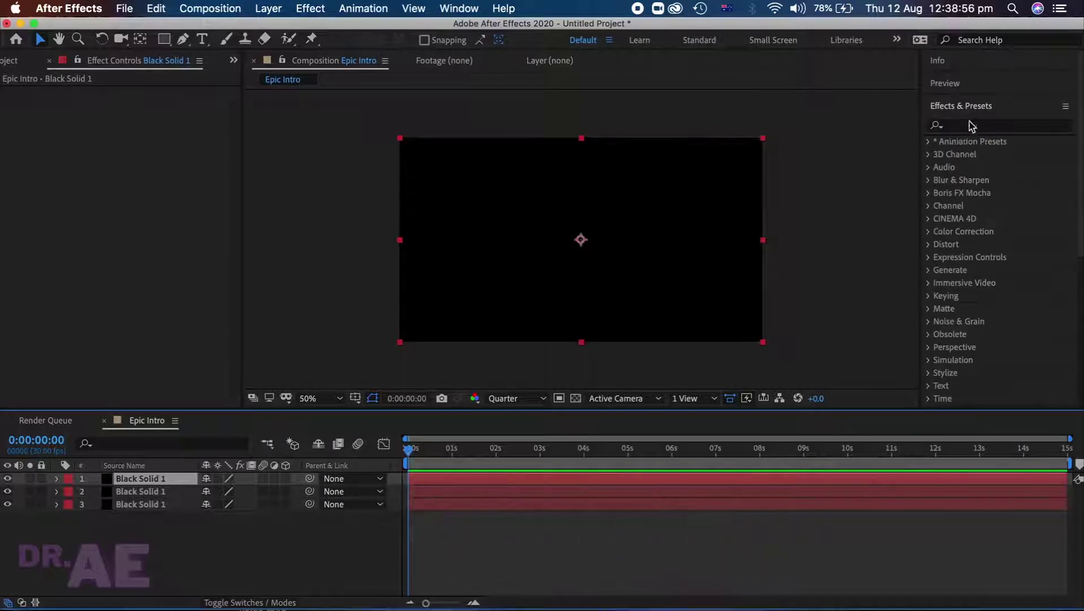
left_click(971, 126)
type("4")
double_click(981, 272)
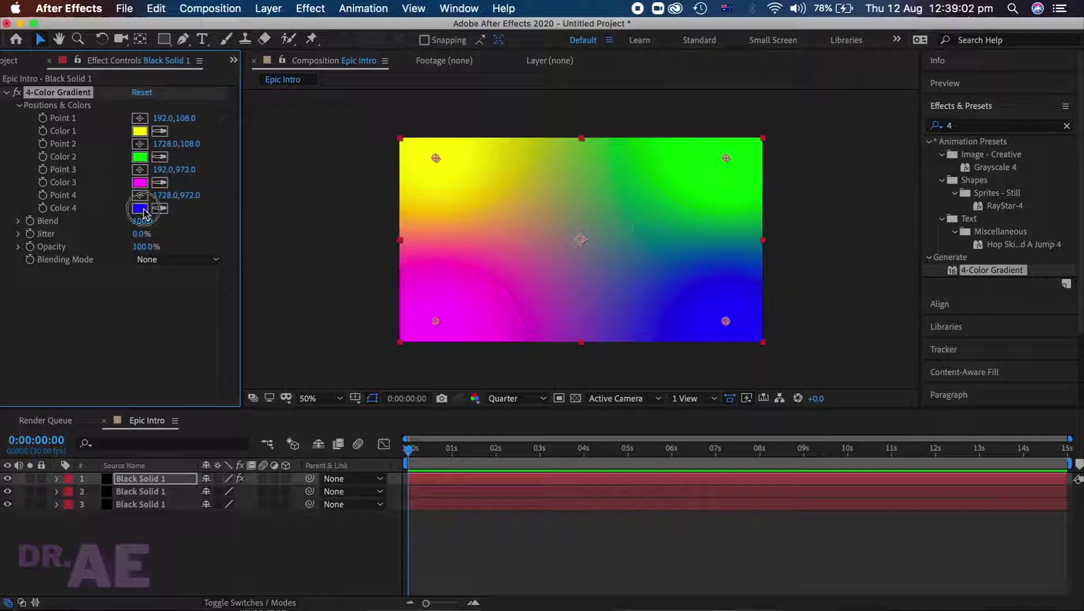
- Make gradient Color 4 dark purple and eyedrop that purple into Colors 3 and 2
left_click(139, 208)
left_click(497, 556)
left_click(516, 453)
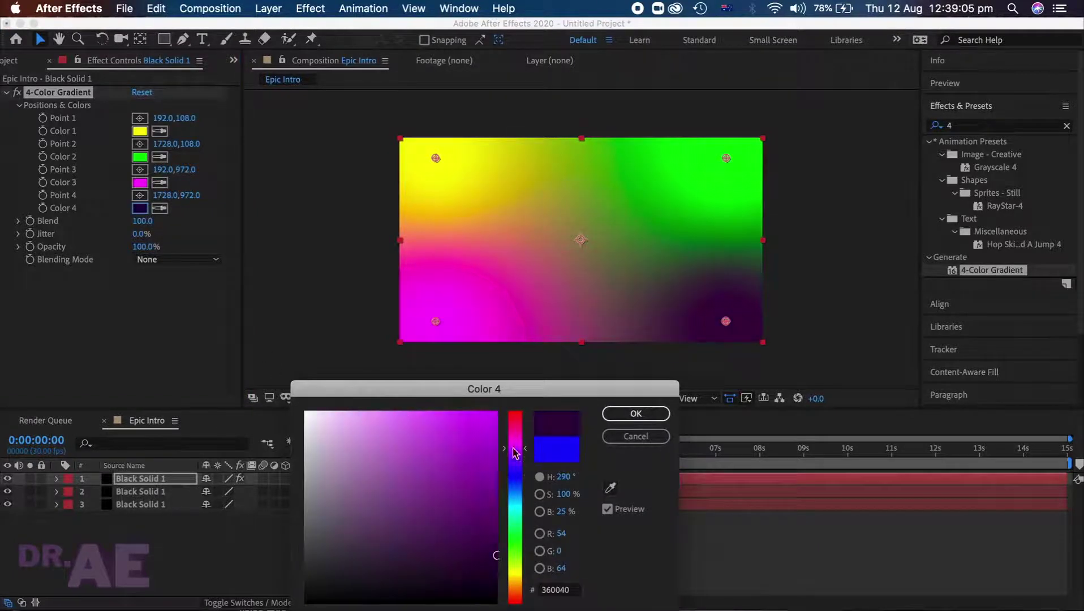
left_click(636, 414)
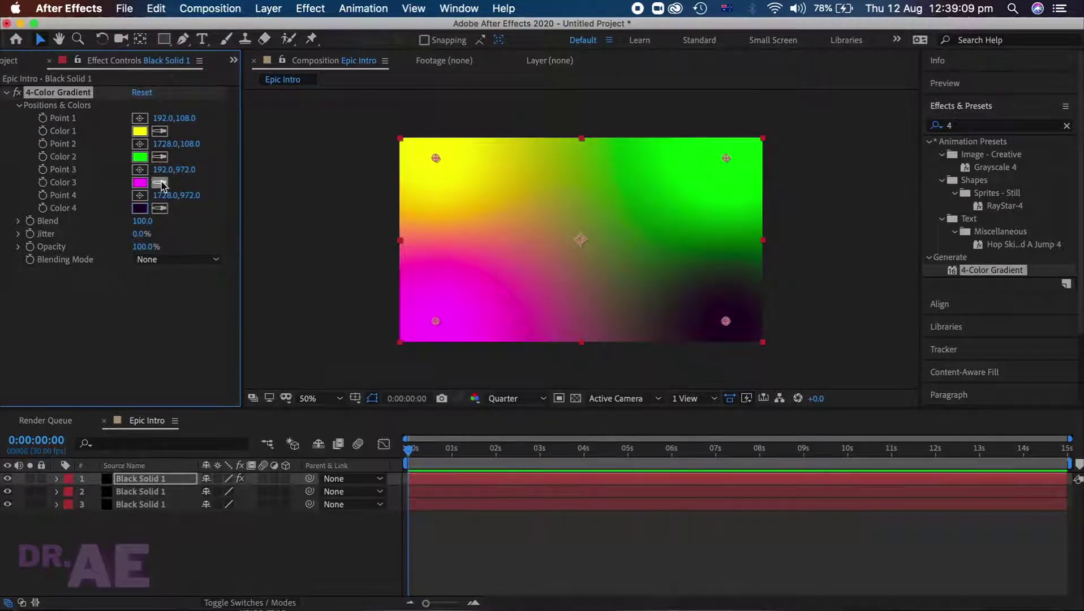
left_click(160, 182)
left_click(139, 209)
left_click(161, 157)
left_click(139, 208)
- Set gradient Color 1 to a pink-magenta shade
left_click(140, 130)
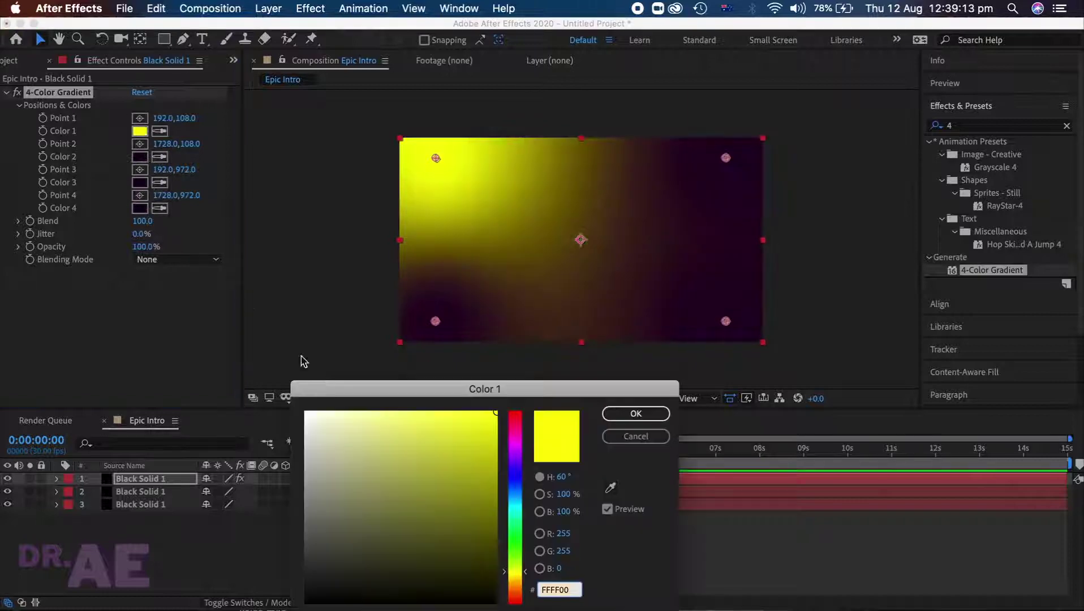
left_click_drag(350, 439, 275, 439)
left_click(516, 447)
left_click_drag(496, 447, 501, 453)
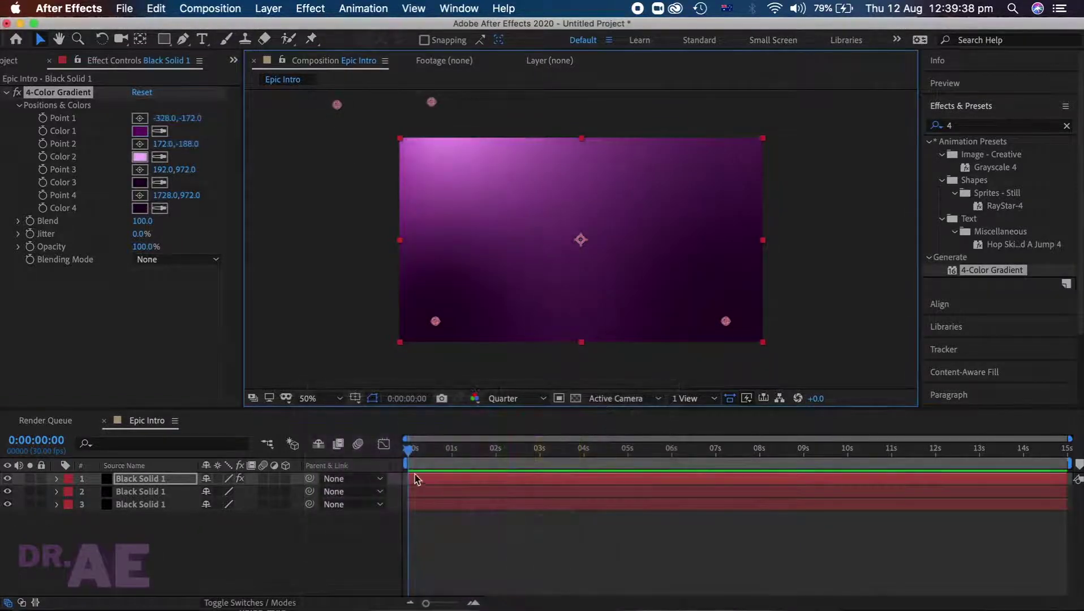
- Rotate the purple solid to 69° and move it toward the left of the frame
left_click(418, 479)
key("r")
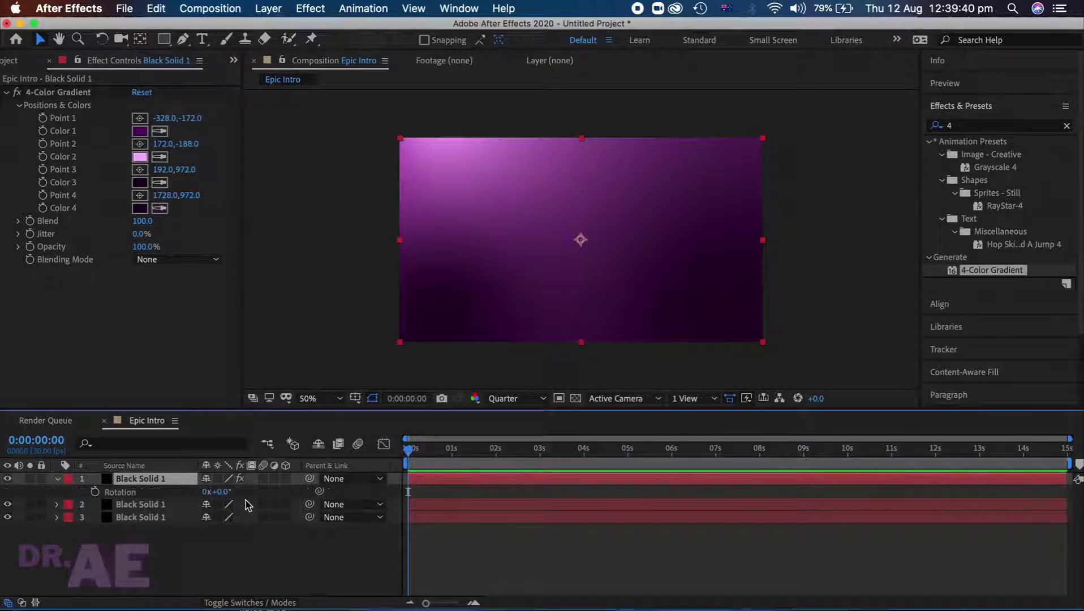
left_click_drag(215, 492, 276, 495)
left_click_drag(601, 296, 481, 319)
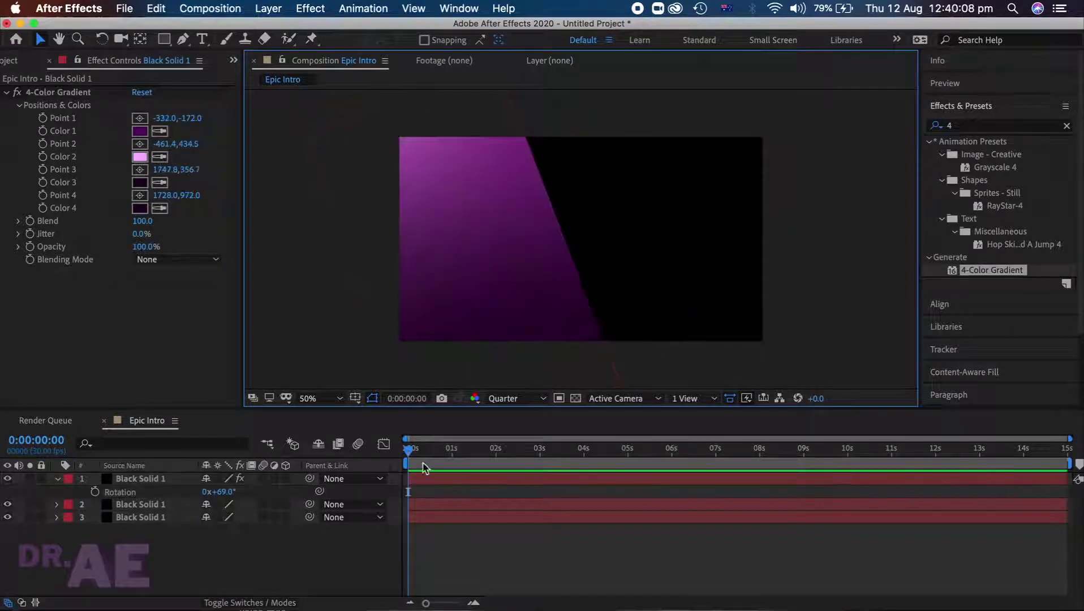
- Duplicate the rotated solid and shift the copy on layer 2 to position 499, 696
left_click(417, 482)
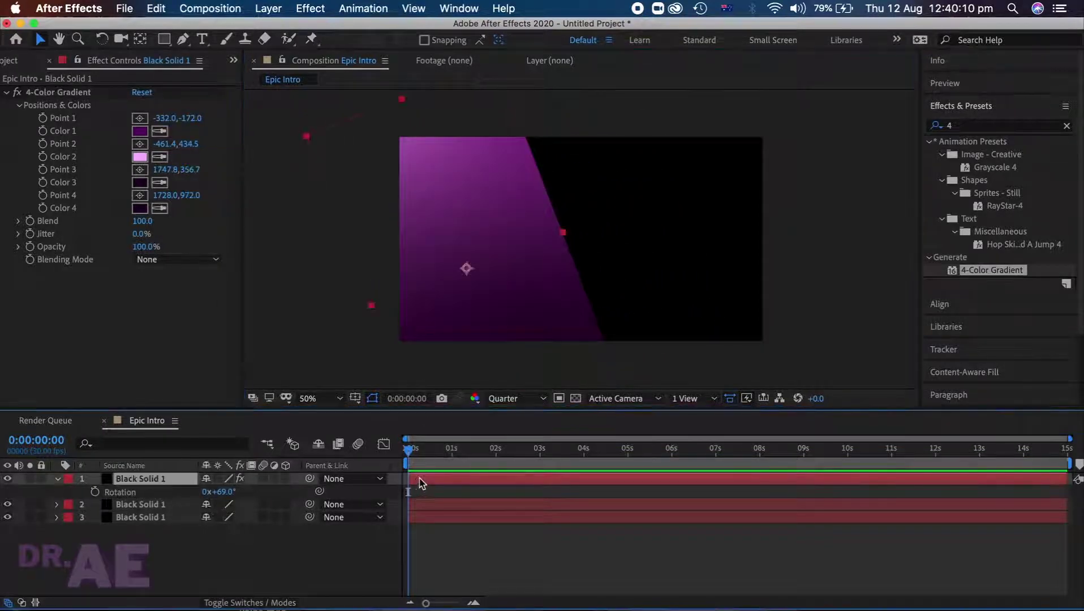
key("super+d")
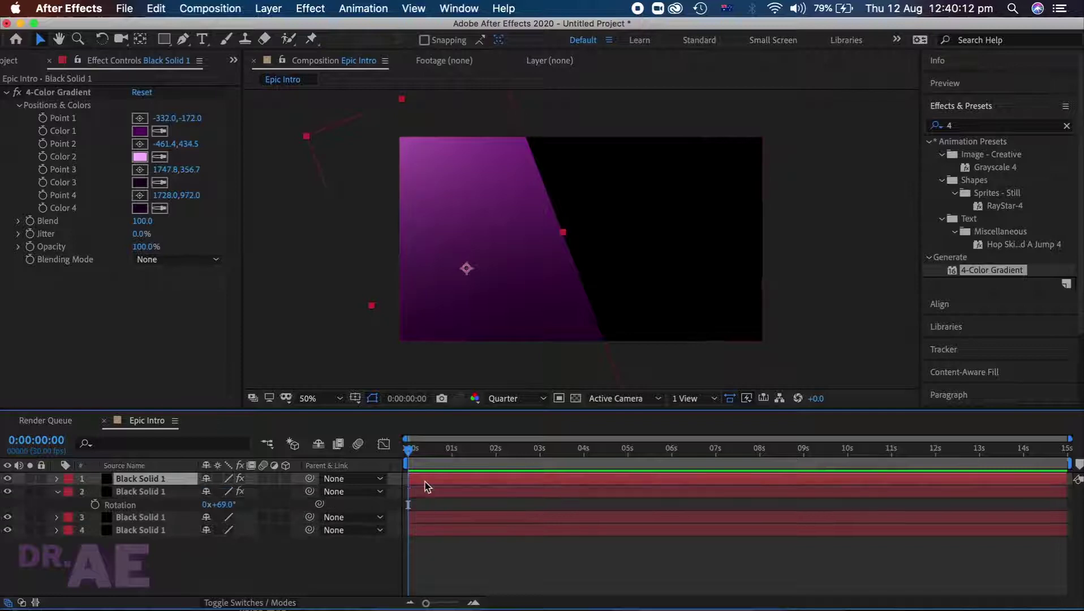
left_click(423, 492)
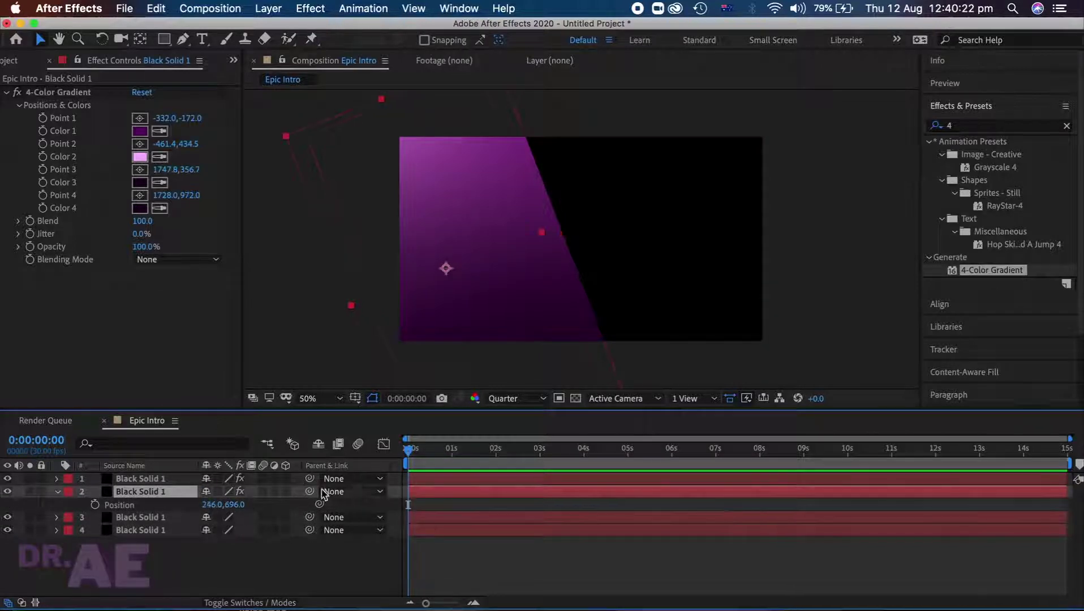
left_click_drag(209, 504, 416, 516)
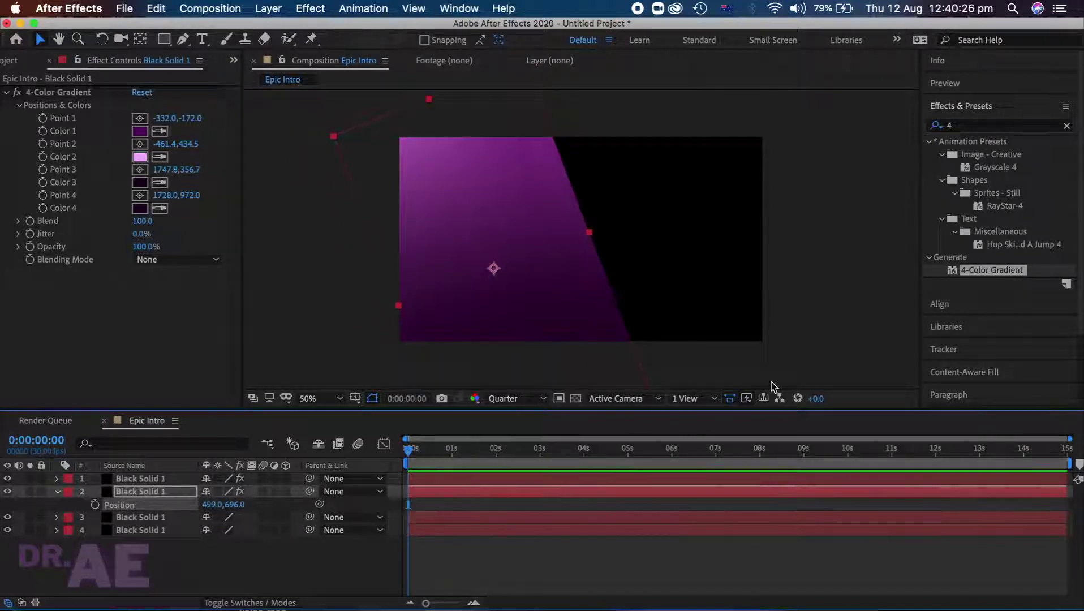
- Apply a Fill effect to layer 2 with light grey colour D3D3D3
left_click(962, 125)
type("fil")
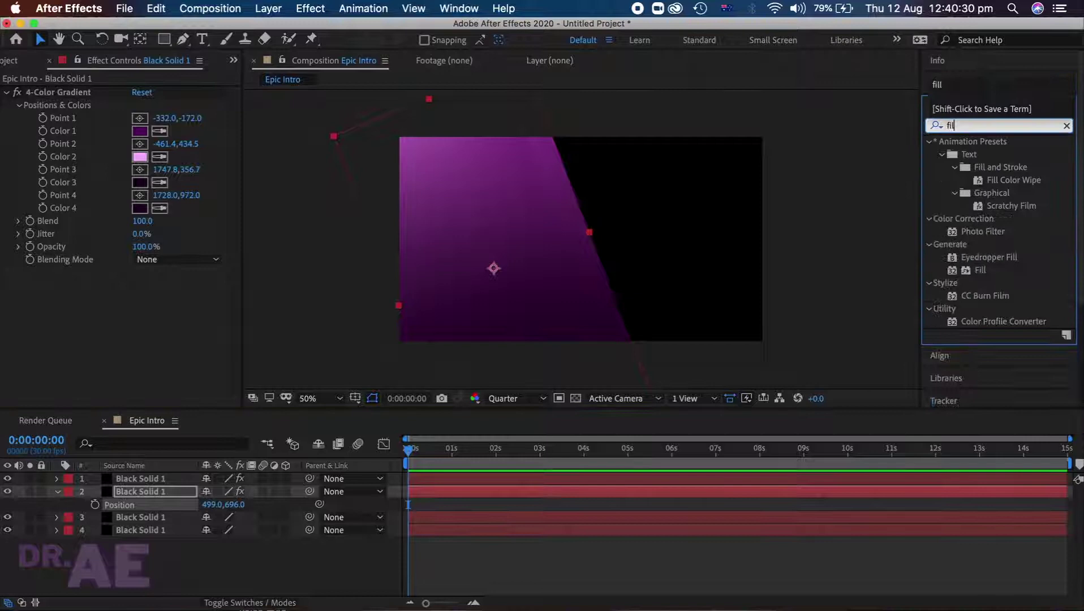
type("l")
double_click(981, 219)
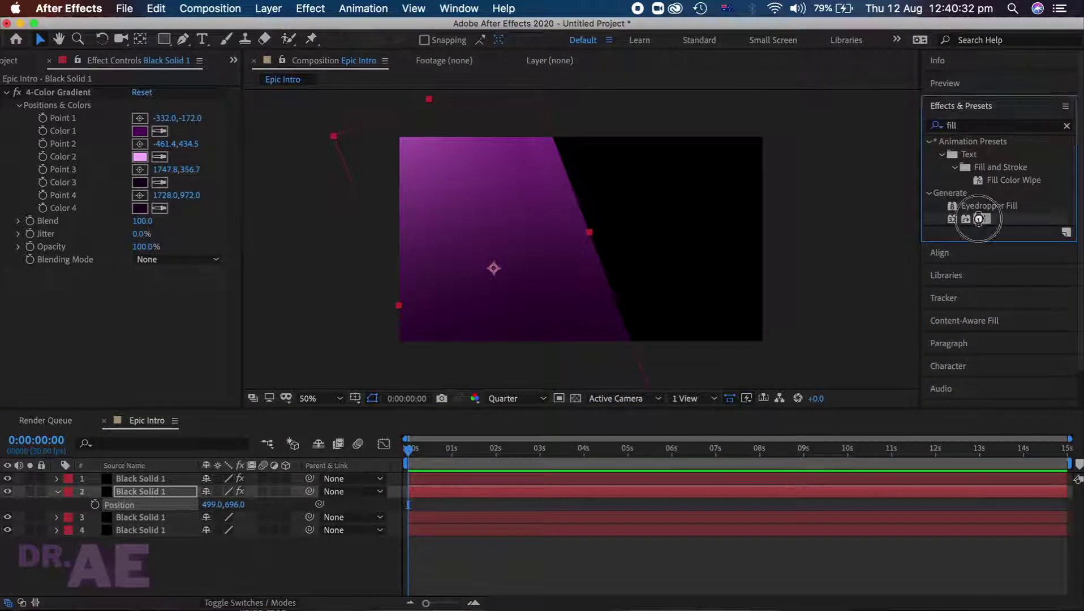
left_click(138, 311)
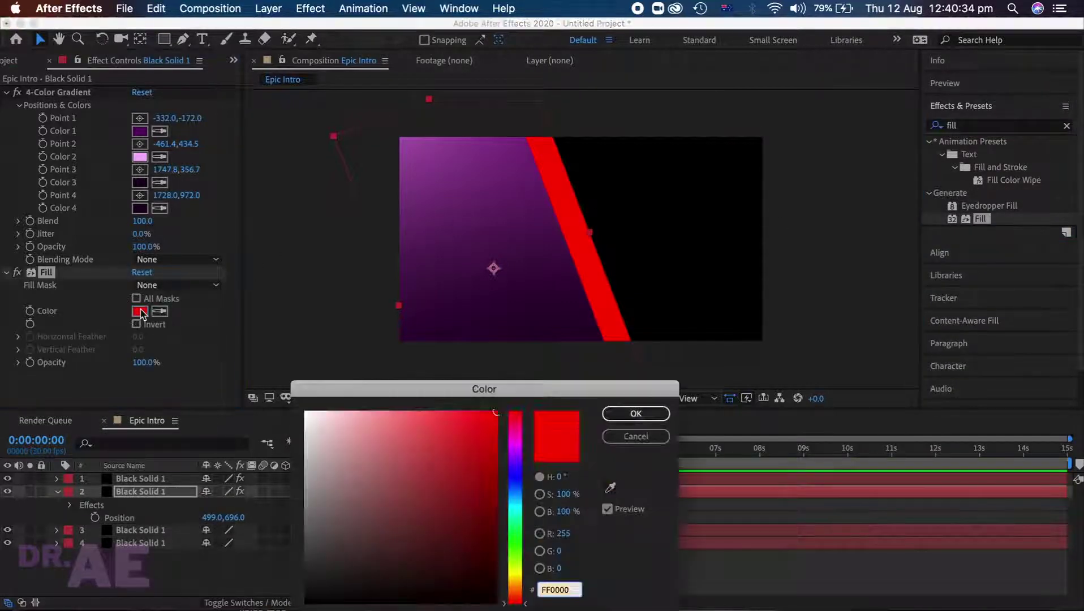
left_click_drag(410, 444, 283, 441)
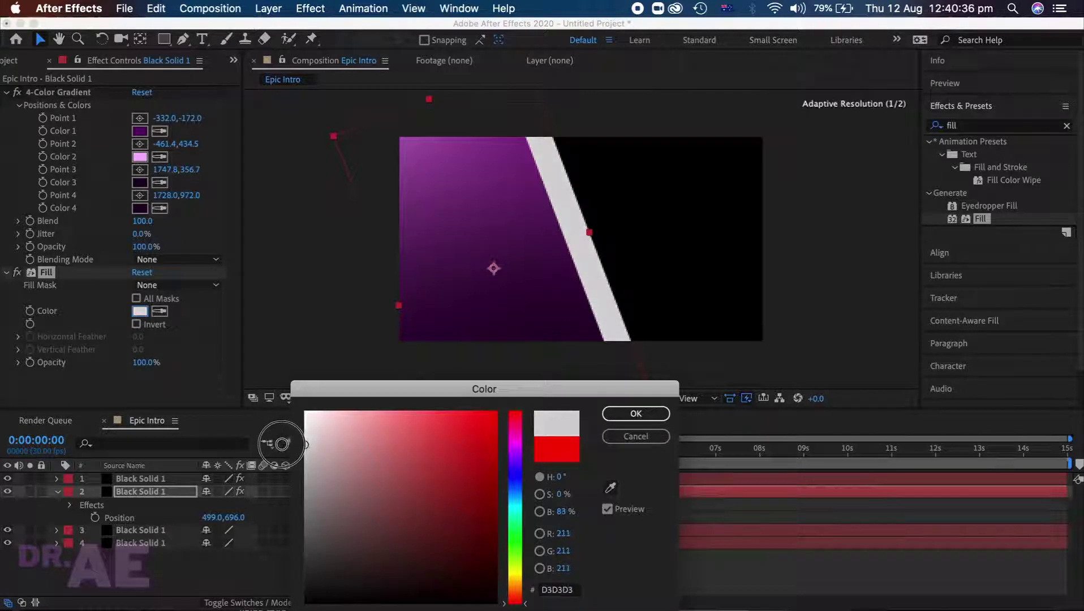
left_click(620, 420)
- Set the stripe width by placing layer 1 at 324, 696 and layer 2 at 463, 696
left_click(443, 485)
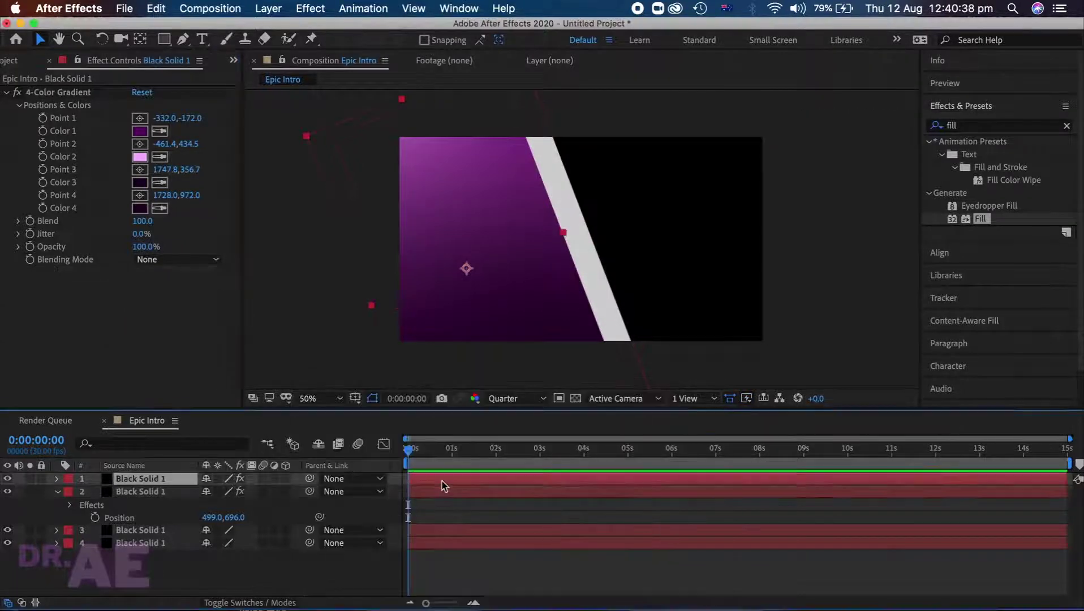
key("p")
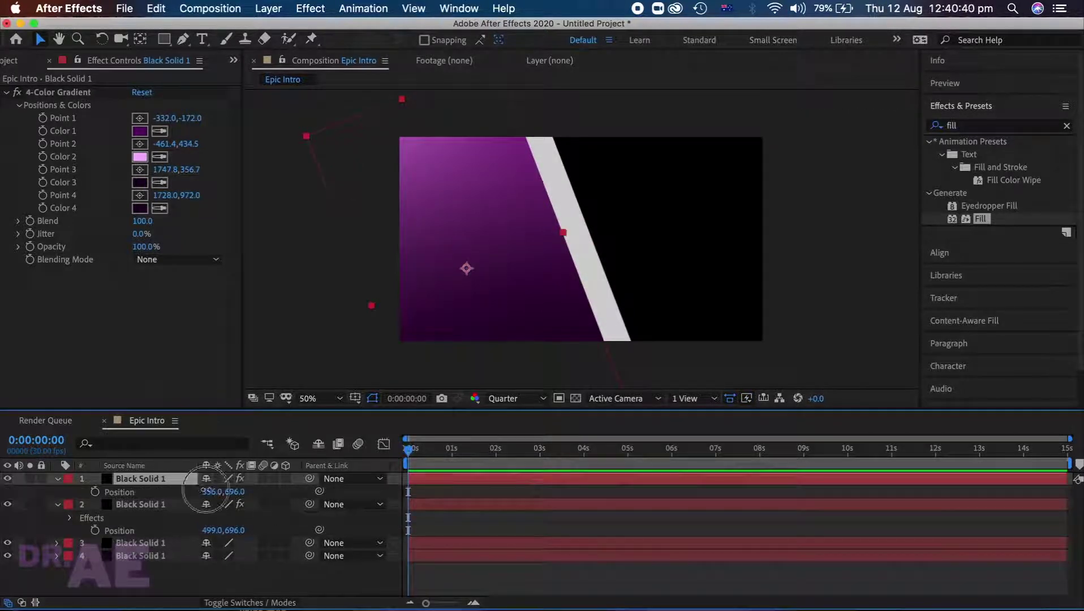
left_click_drag(206, 491, 173, 488)
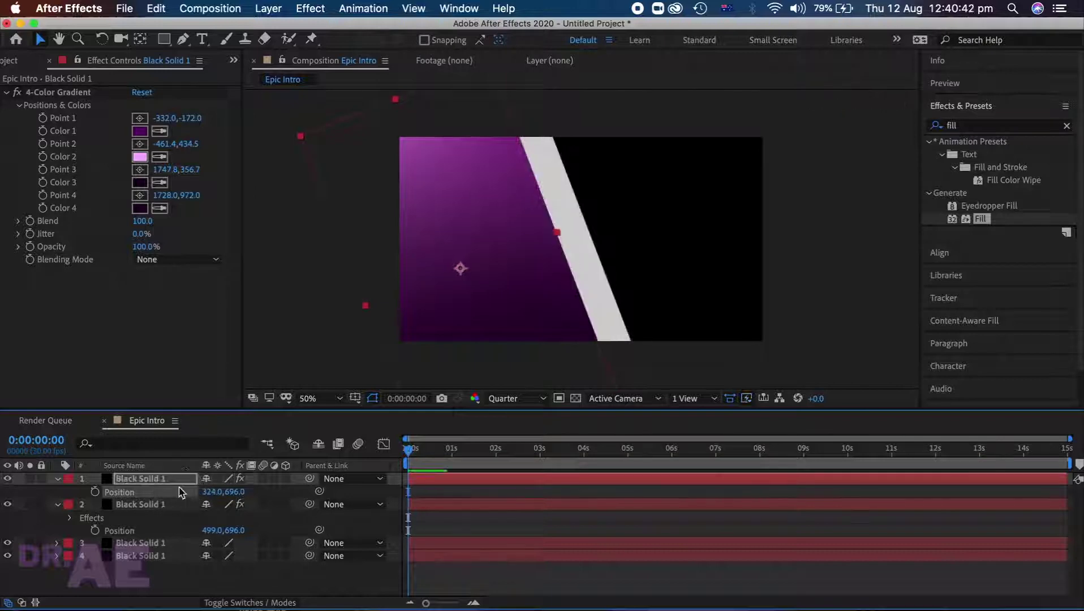
left_click(430, 509)
left_click_drag(578, 272, 574, 254)
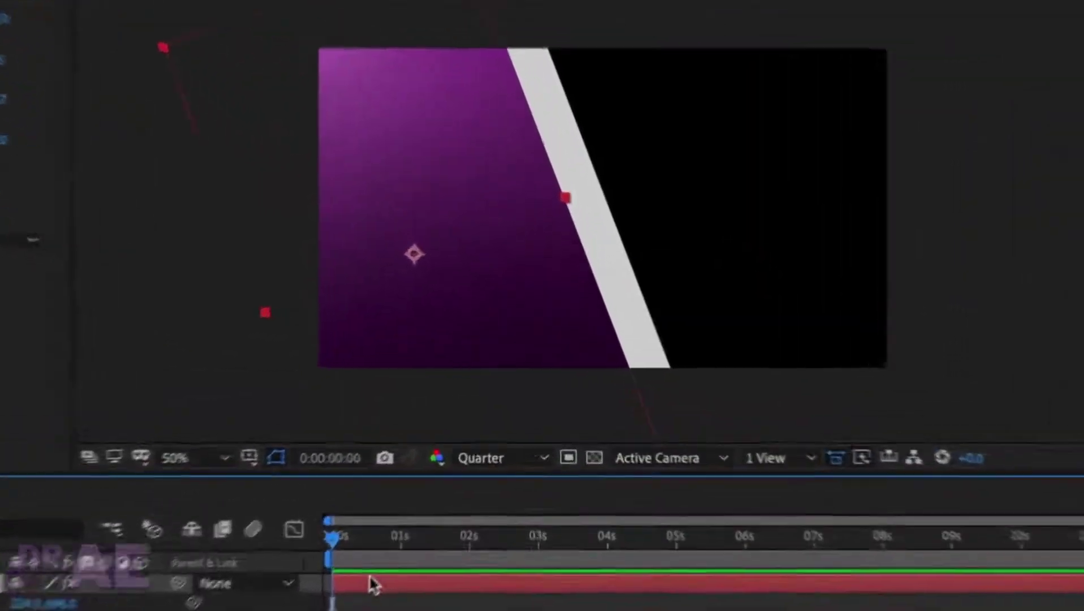
- Add a Drop Shadow layer style to the purple layer 1 and raise its Size to 106
right_click(442, 478)
mouse_move(450, 473)
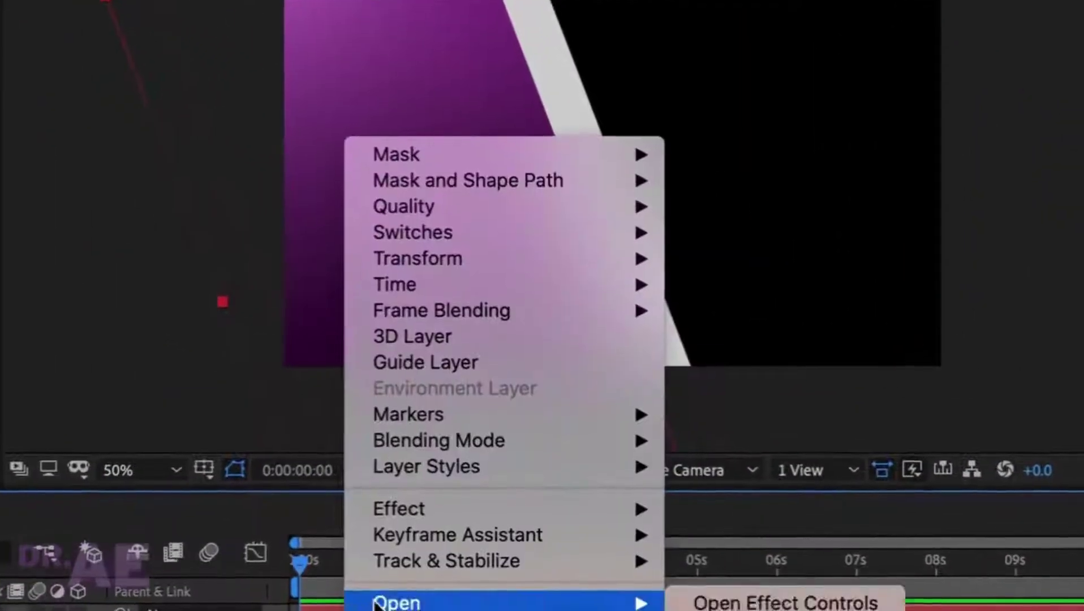
mouse_move(402, 469)
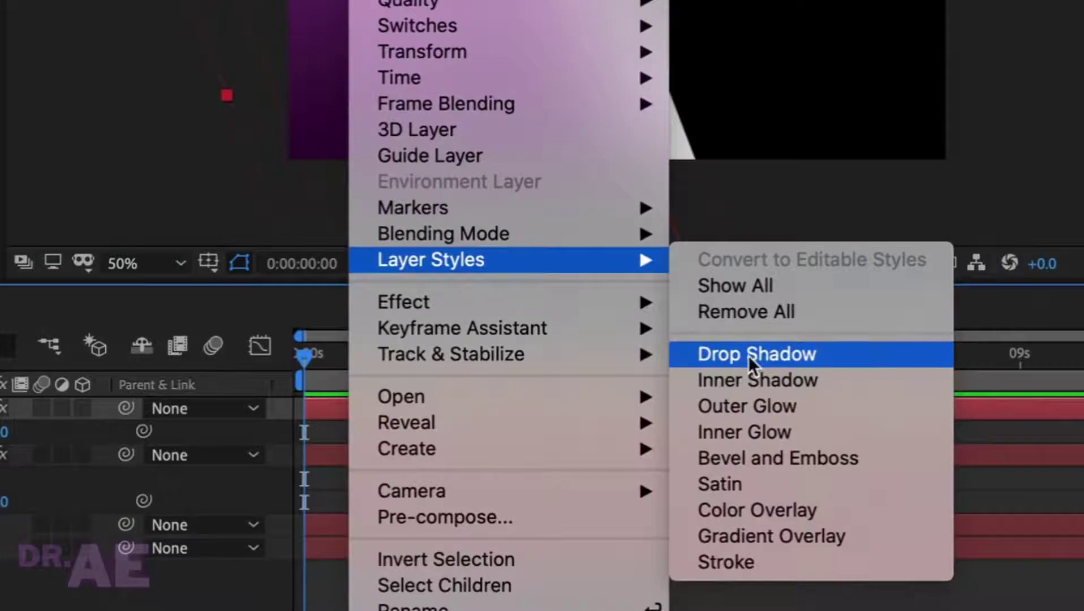
left_click(748, 356)
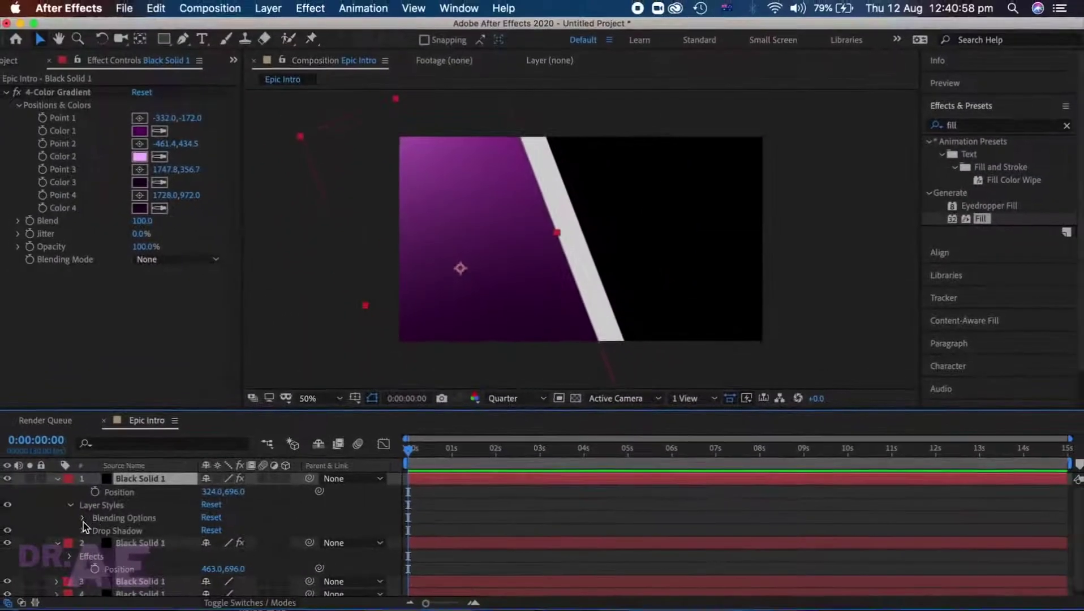
left_click(82, 531)
scroll(81, 531, "down", 2)
scroll(173, 536, "down", 2)
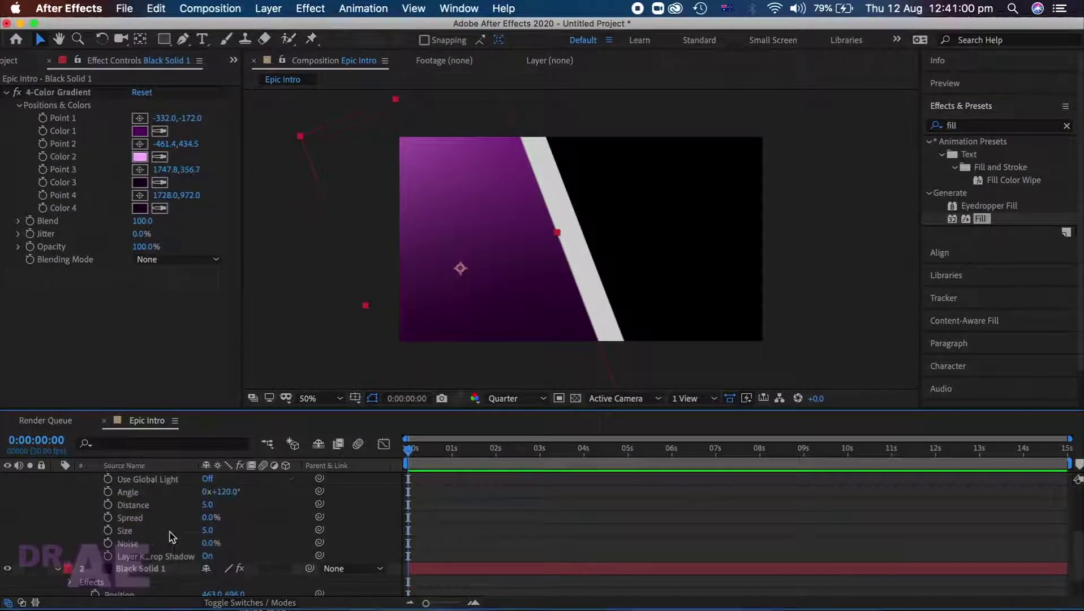
left_click_drag(205, 532, 282, 538)
scroll(436, 527, "up", 4)
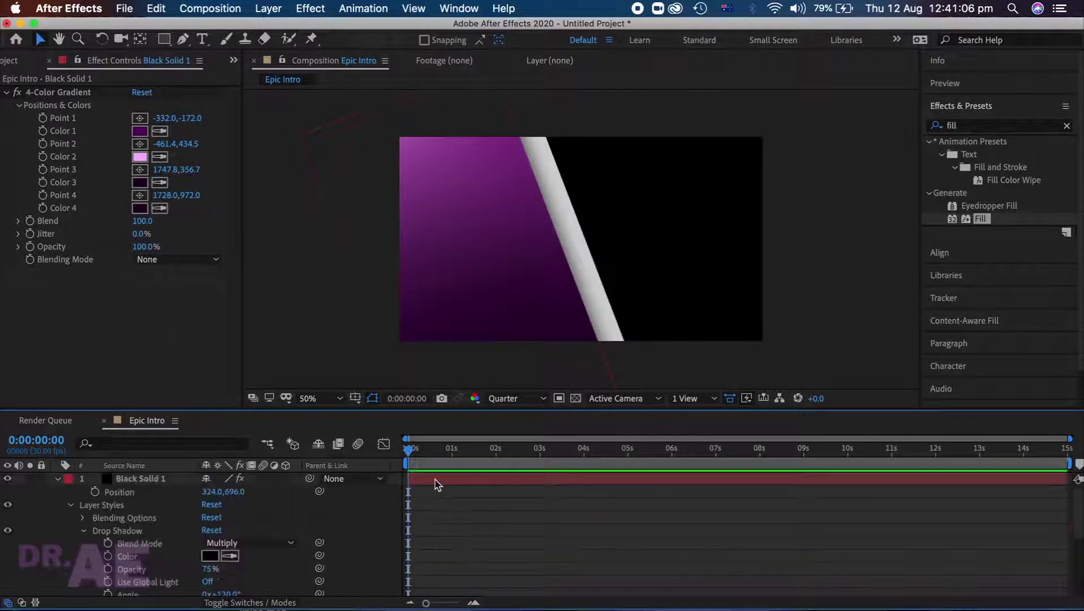
scroll(441, 514, "down", 5)
- Apply a Fill effect to the black solid on layer 3, coloured very dark purple 170019
left_click(425, 573)
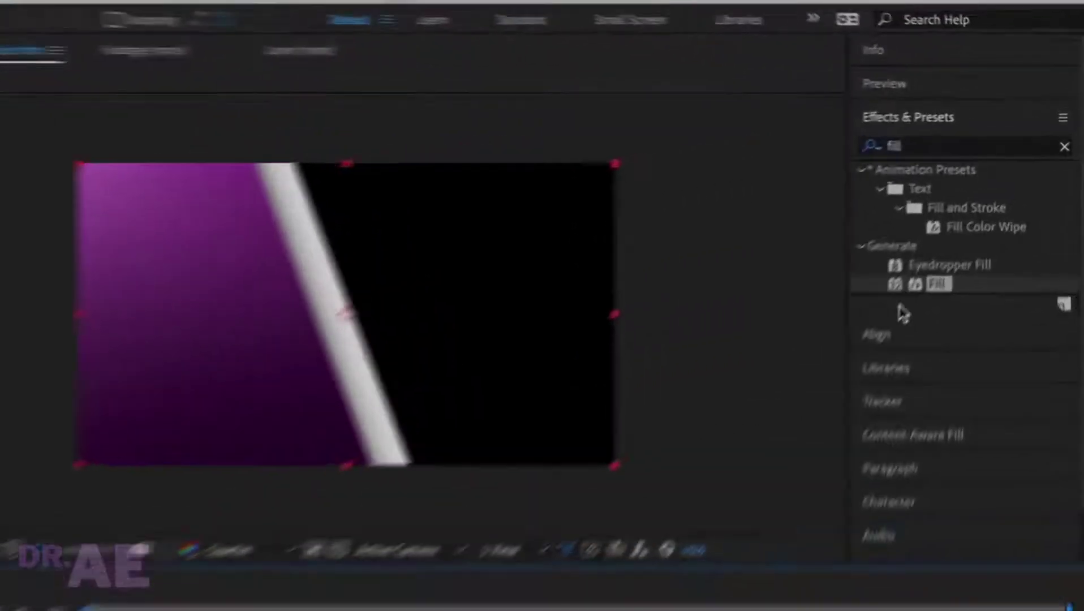
left_click(978, 220)
double_click(916, 316)
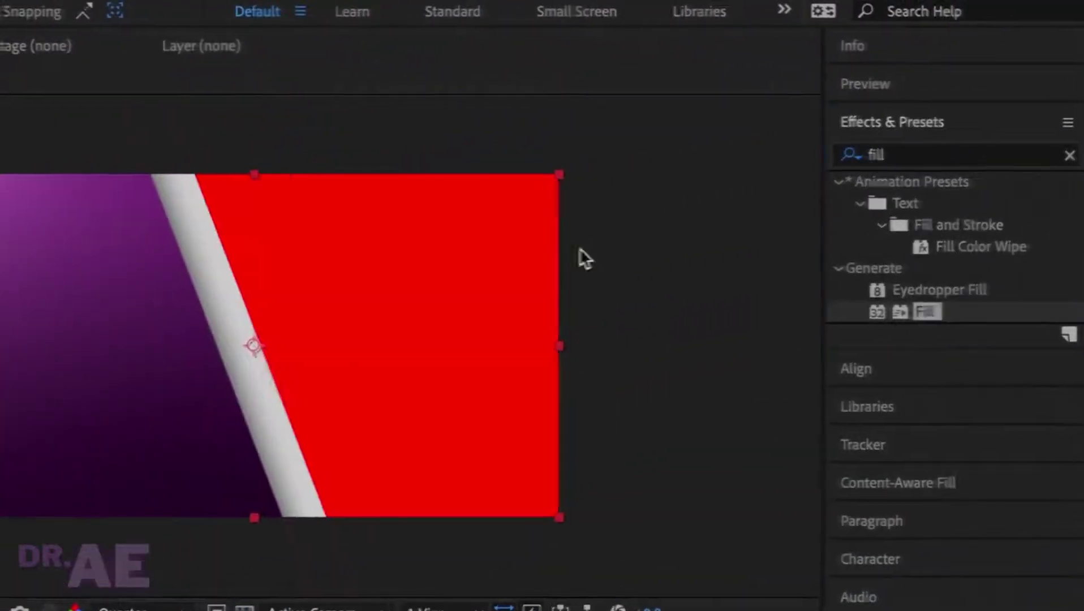
left_click(221, 176)
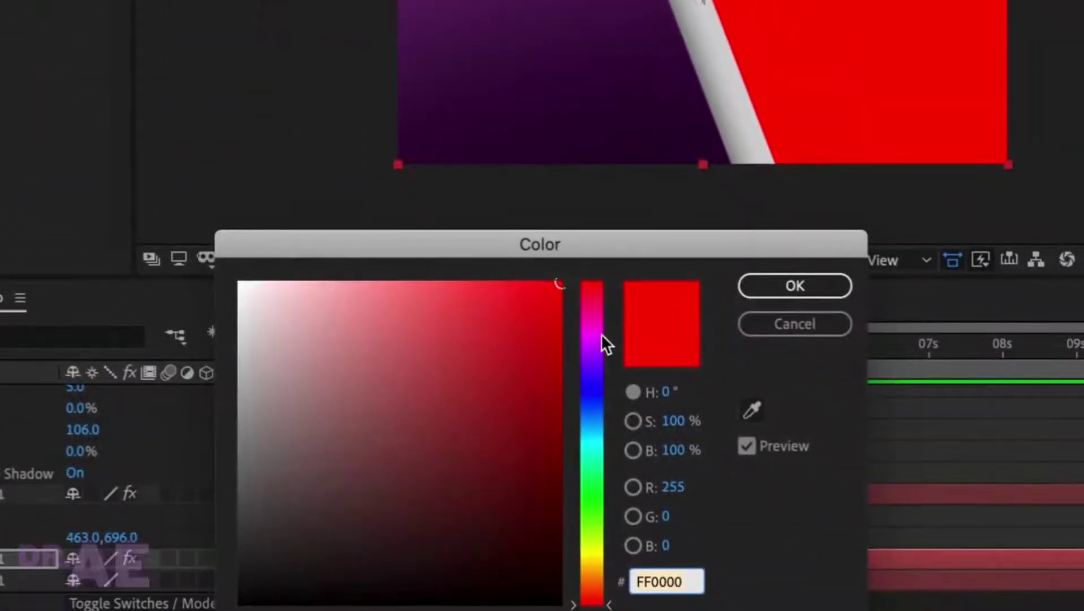
left_click(623, 382)
left_click_drag(559, 424, 575, 596)
left_click_drag(543, 554, 560, 572)
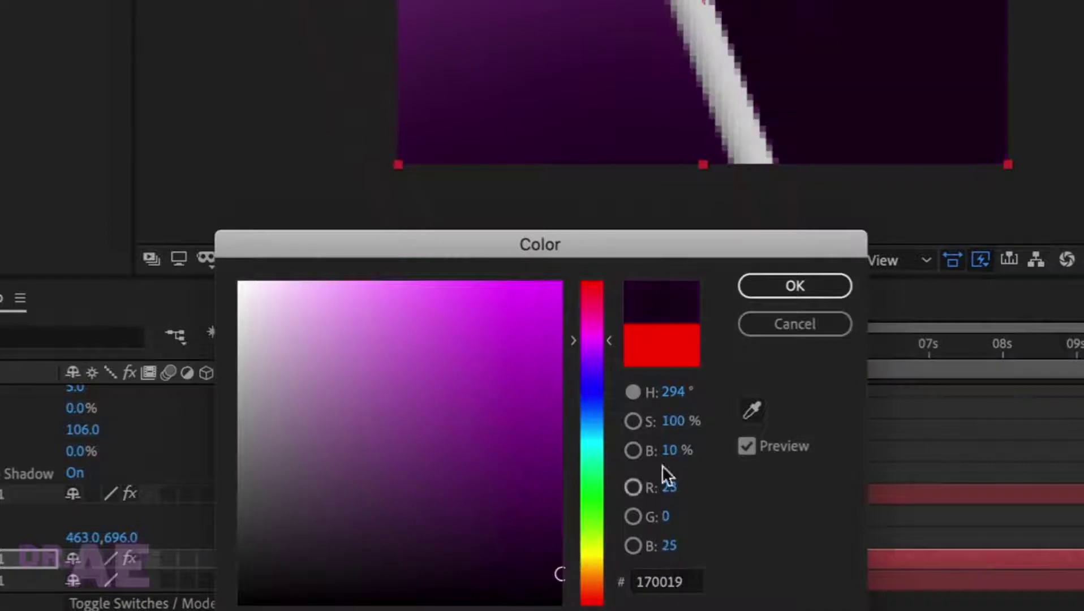
left_click(764, 292)
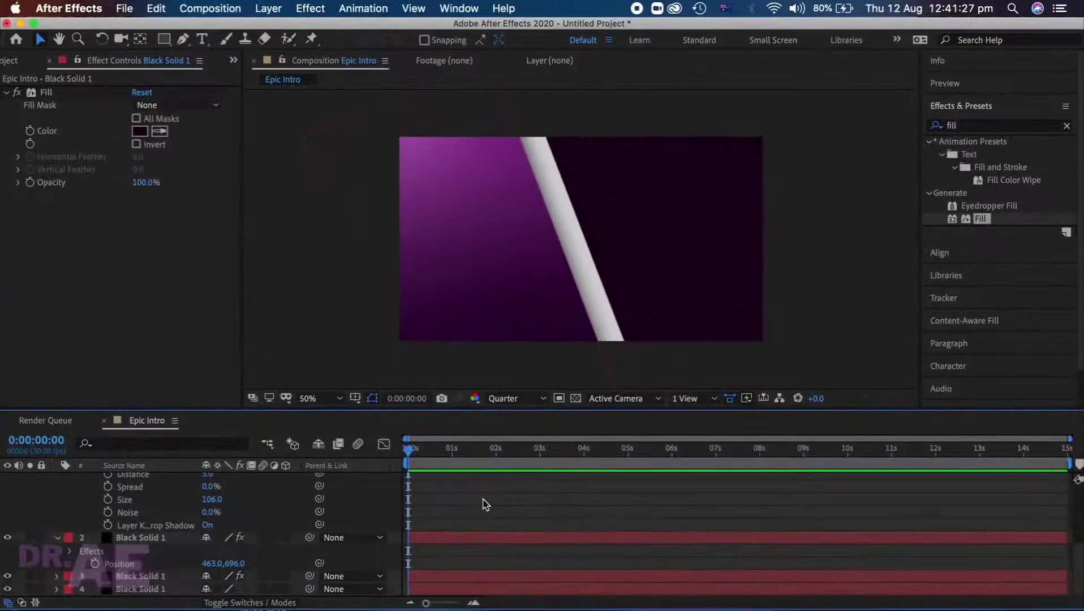
scroll(484, 502, "up", 5)
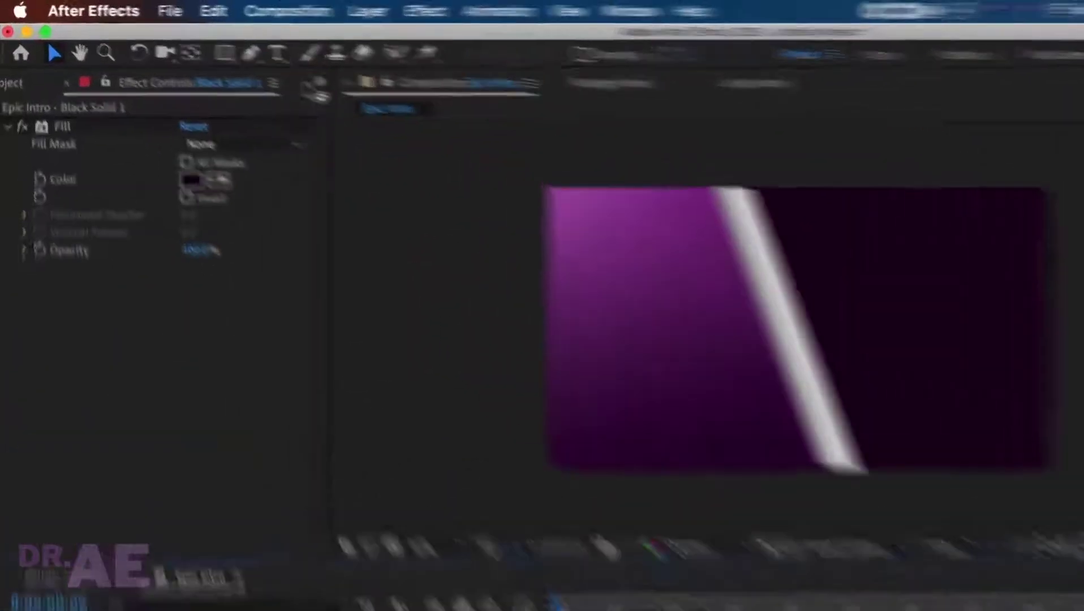
- Import the screenshot PNG into the project and add it to the Epic Intro timeline
left_click(233, 60)
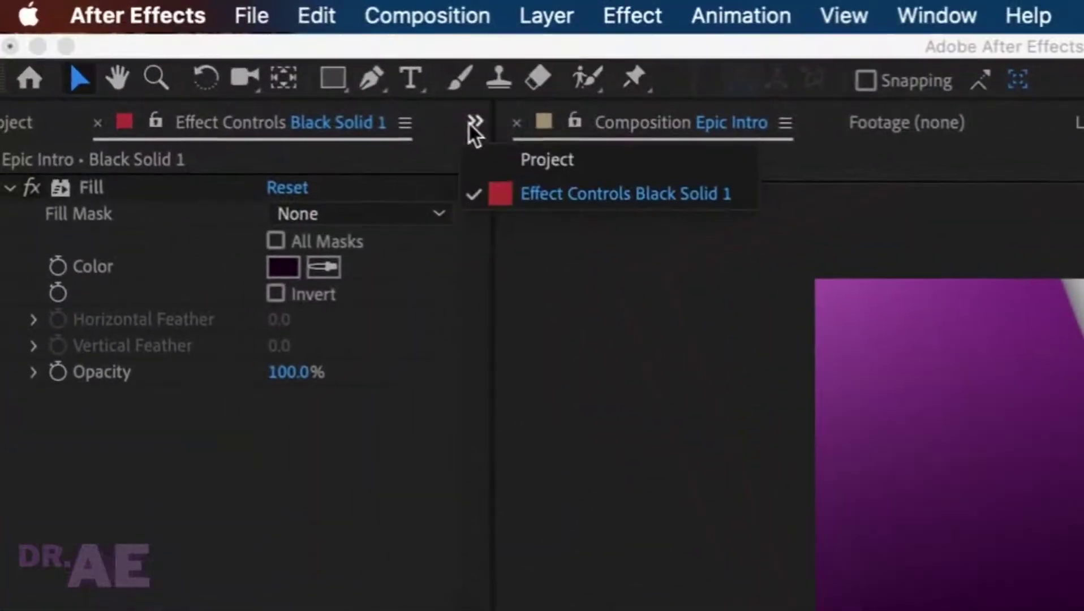
left_click(535, 159)
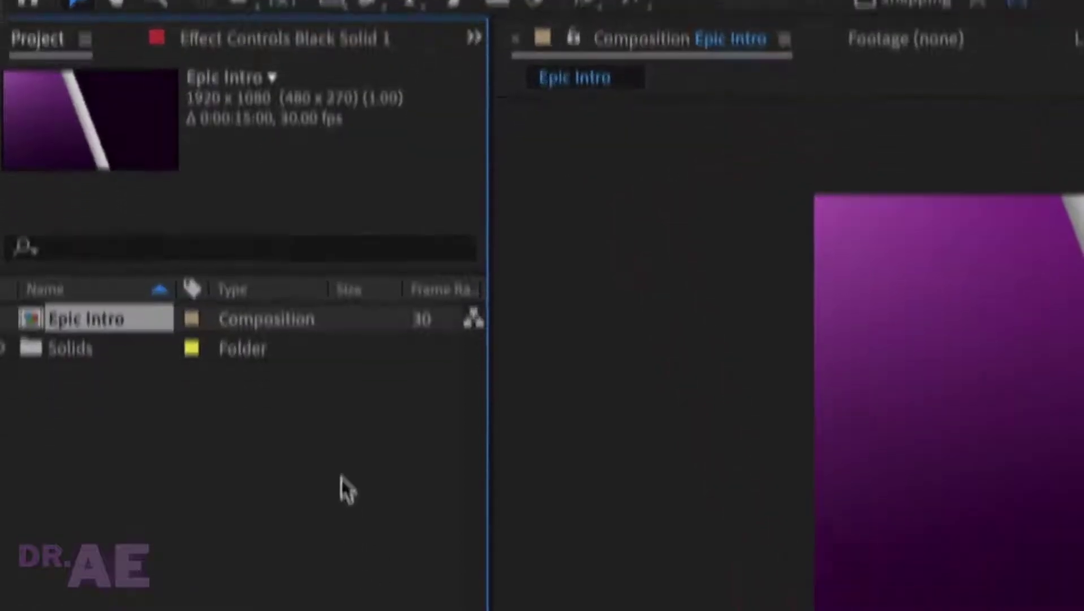
double_click(340, 447)
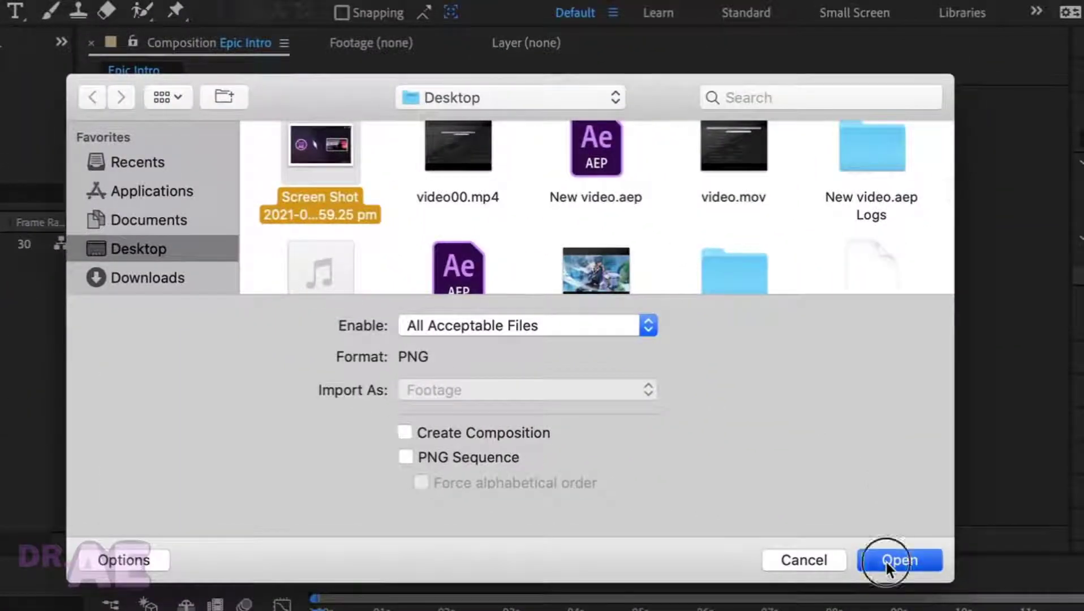
left_click(900, 560)
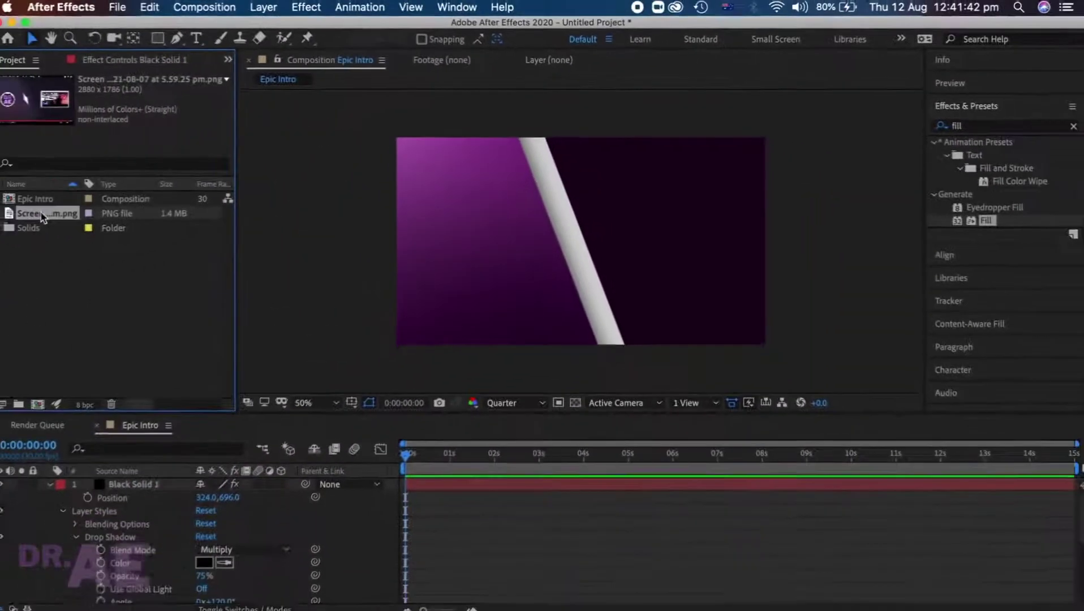
left_click_drag(51, 212, 182, 491)
- Scale the screenshot layer down to about 67% to fit the frame
key("t")
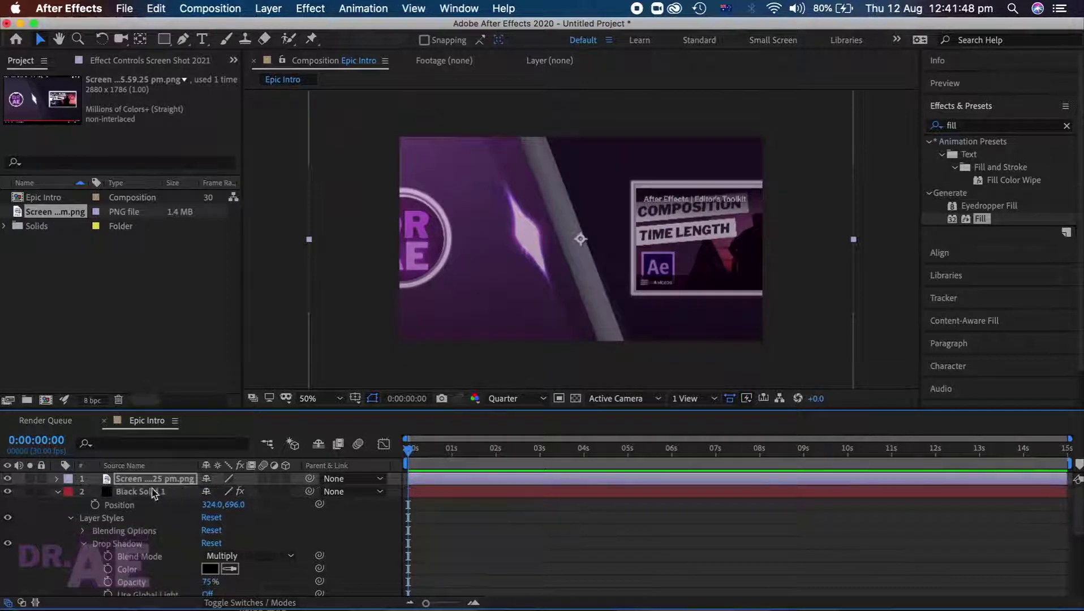
key("s")
left_click_drag(255, 493, 229, 493)
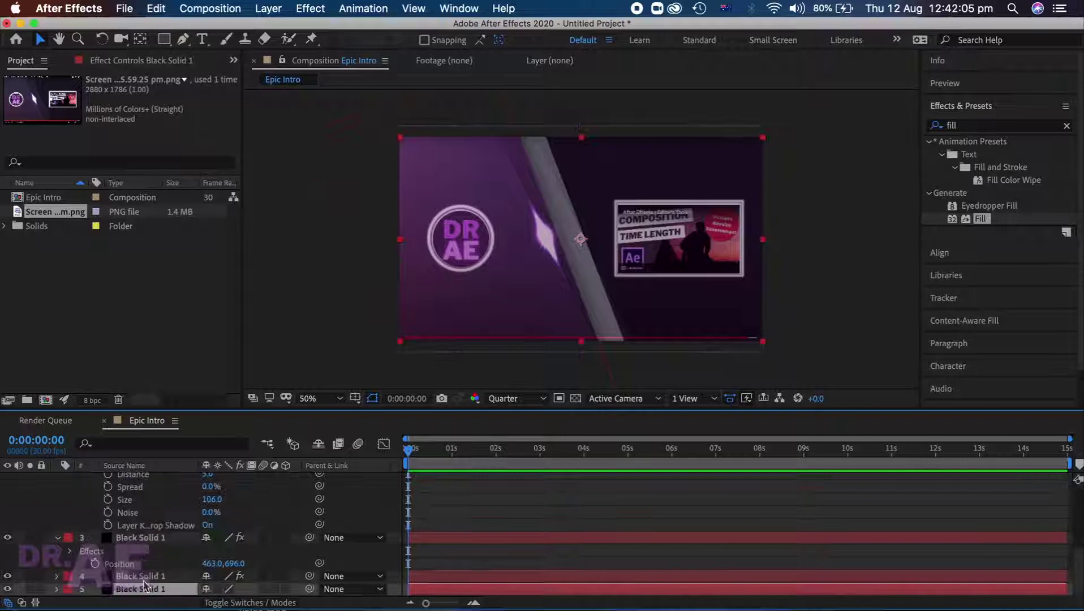
- Move the black solid to the top and draw an elliptical mask around the DR AE logo
left_click_drag(157, 590, 142, 513)
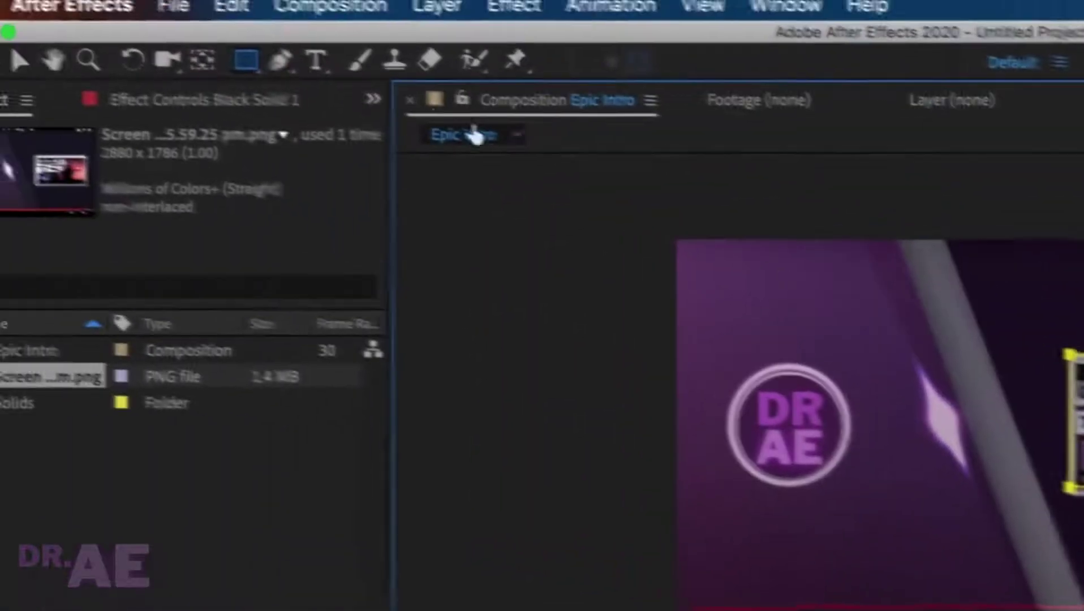
left_click(249, 62)
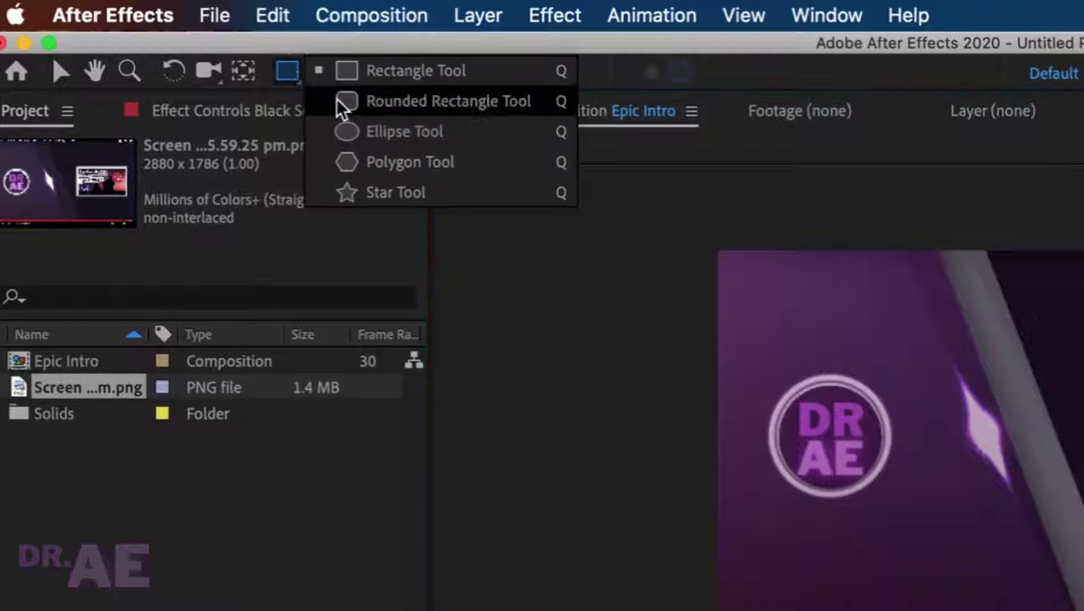
left_click(374, 132)
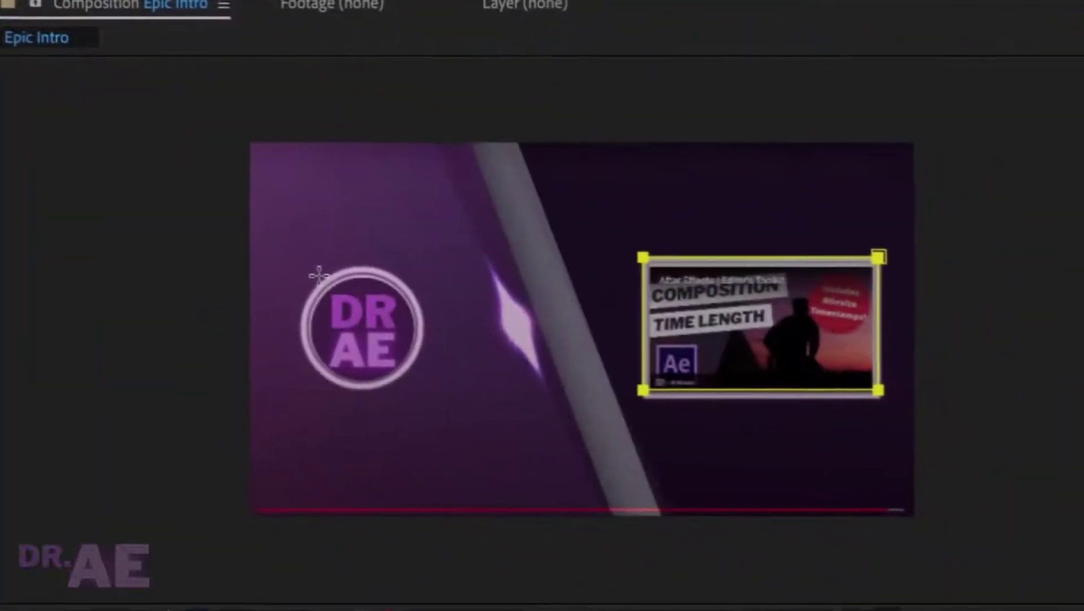
left_click_drag(313, 279, 444, 354)
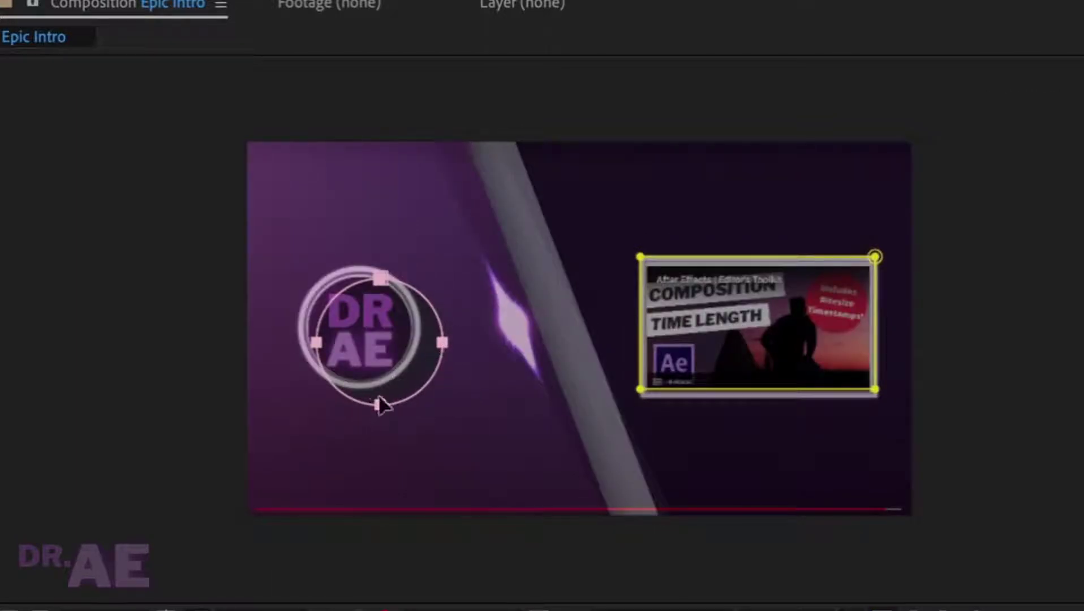
left_click_drag(379, 399, 358, 392)
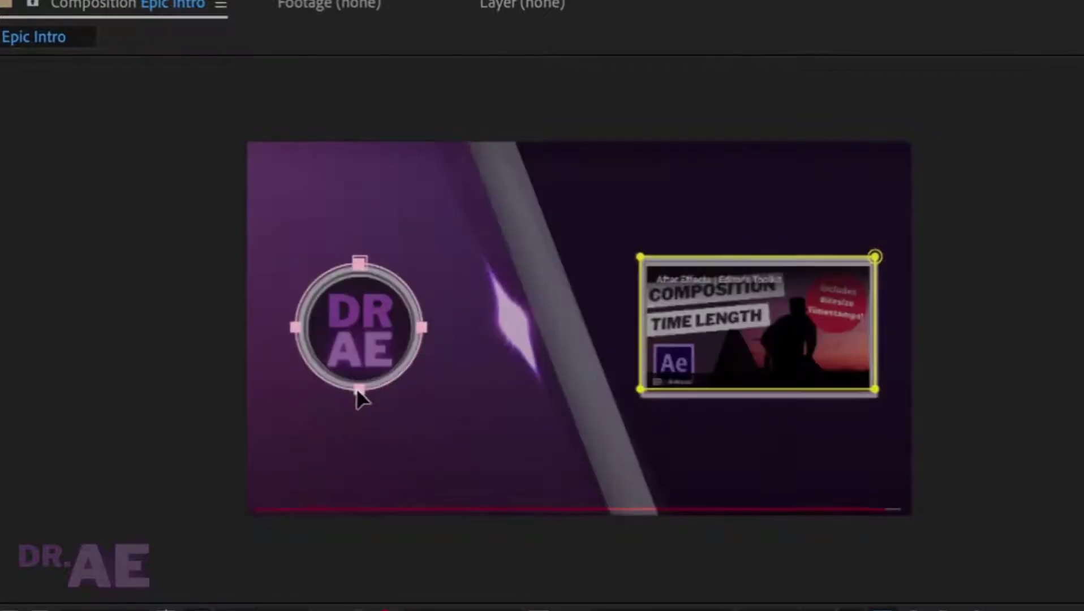
left_click(428, 480)
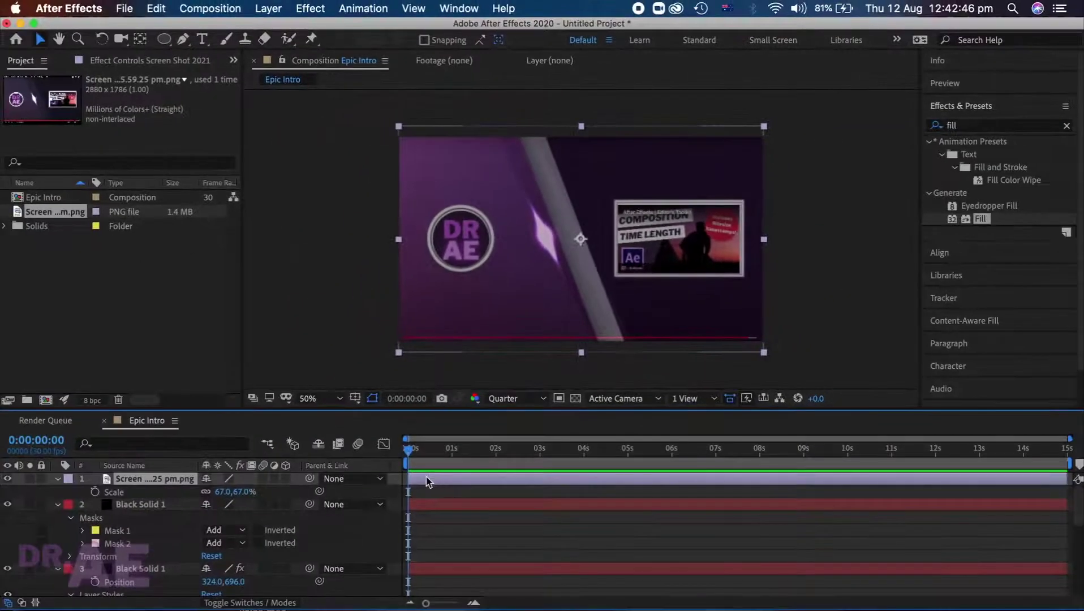
- Delete the screenshot layer and apply Video Copilot Saber to the masked solid
key("Delete")
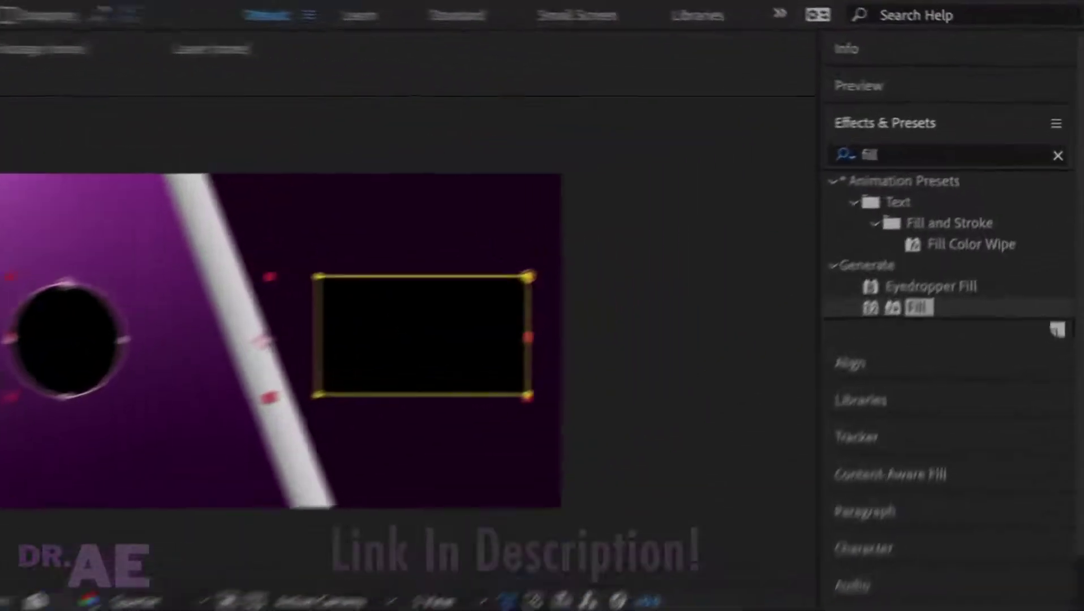
type("Saber")
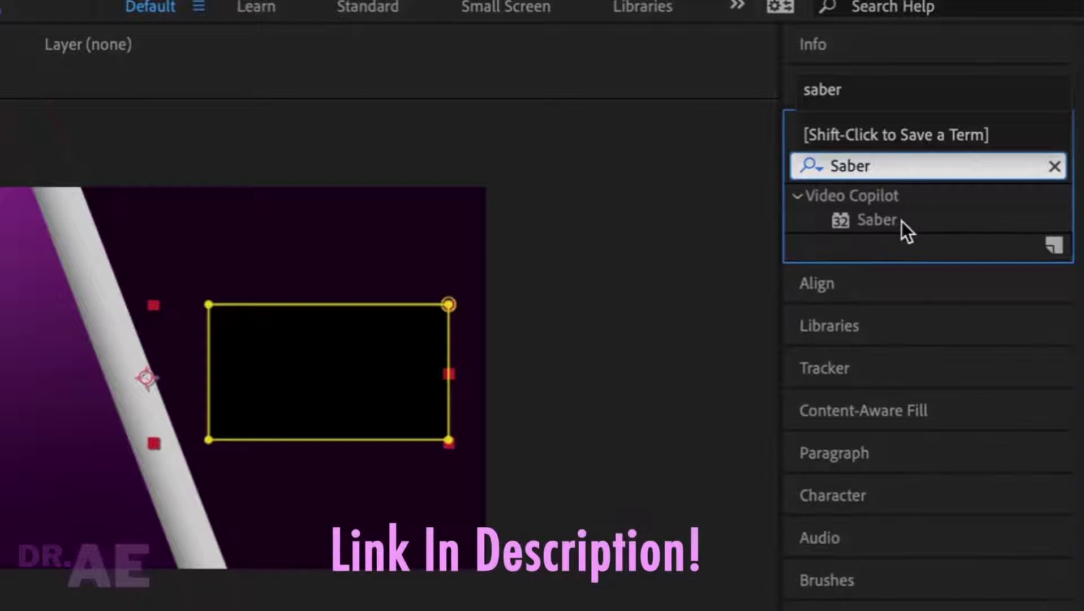
left_click(873, 219)
double_click(873, 220)
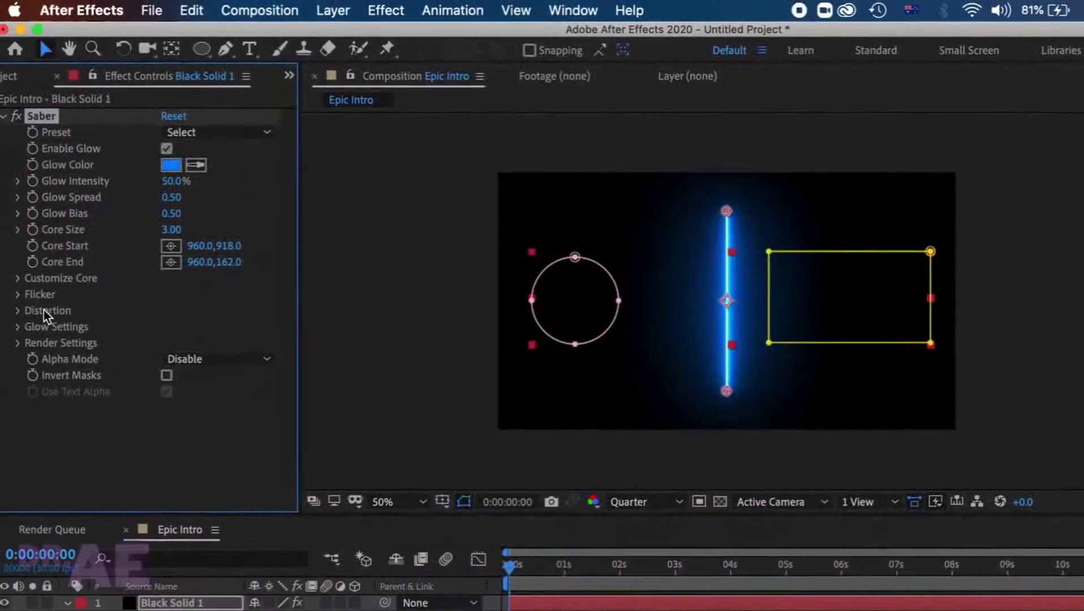
- Set Saber's Core Type to Layer Masks and its Composite Settings to Transparent
left_click(16, 279)
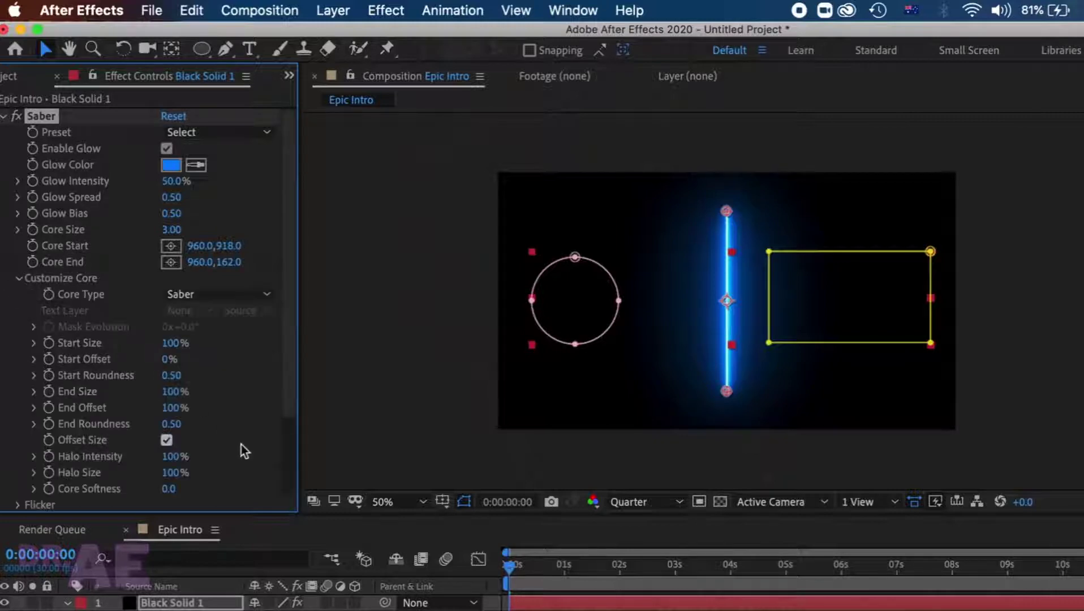
left_click(177, 293)
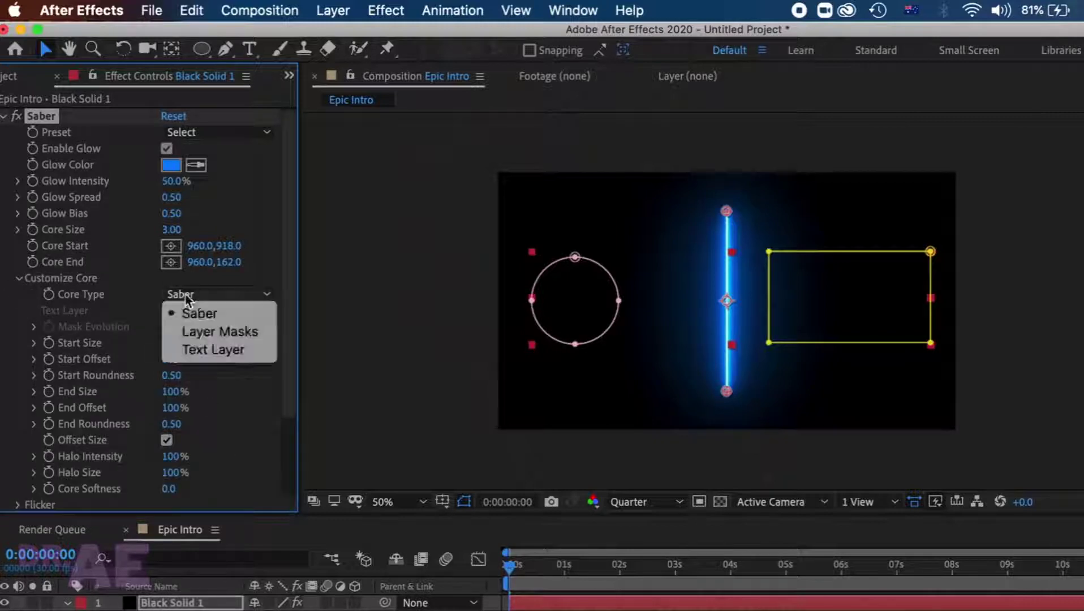
left_click(219, 333)
left_click(18, 278)
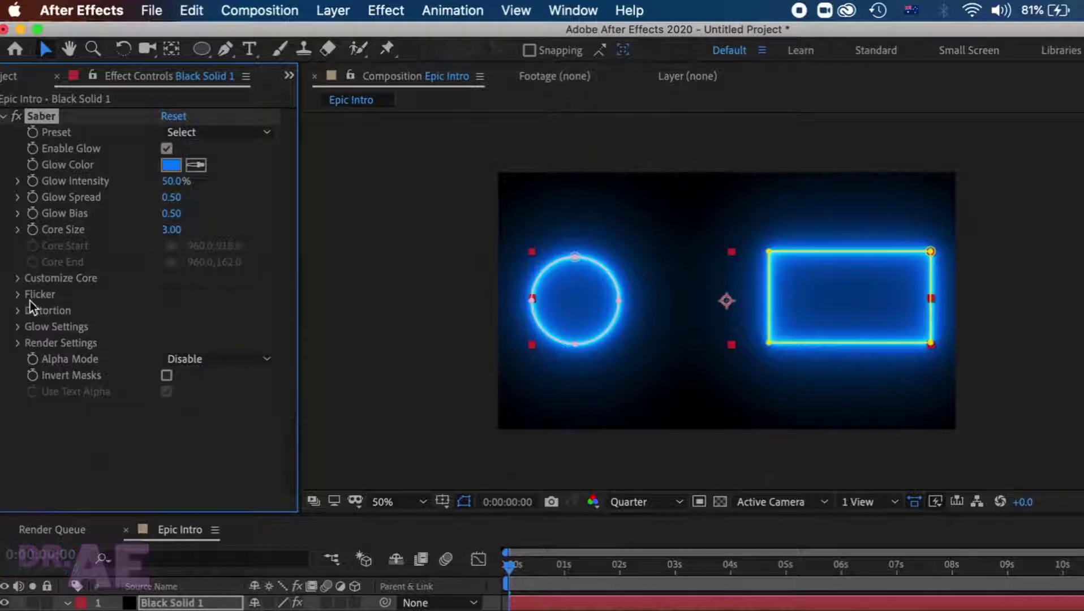
left_click(17, 343)
scroll(107, 394, "down", 3)
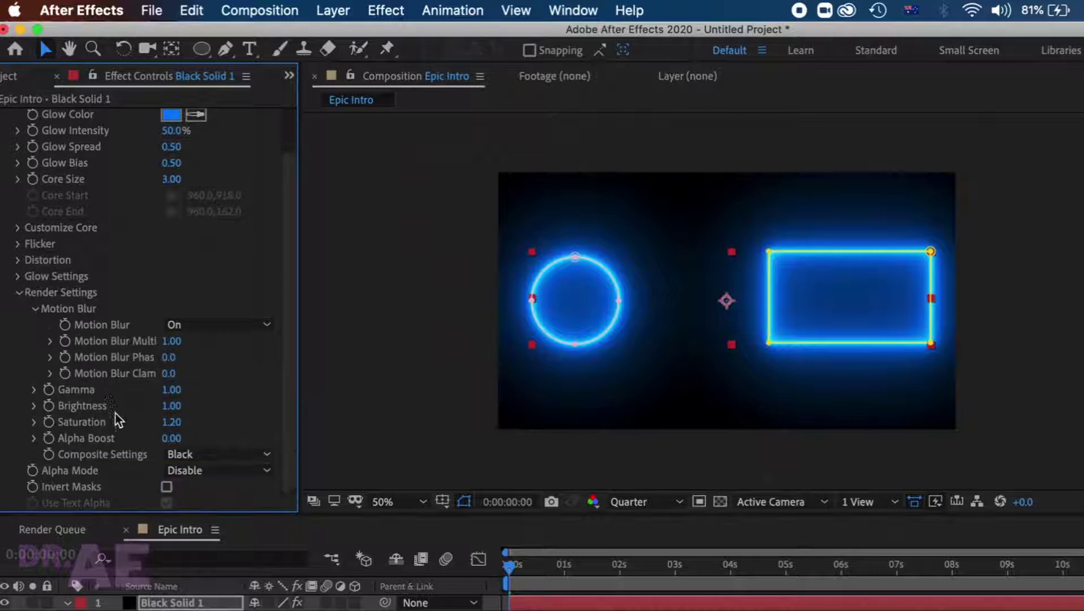
left_click(200, 456)
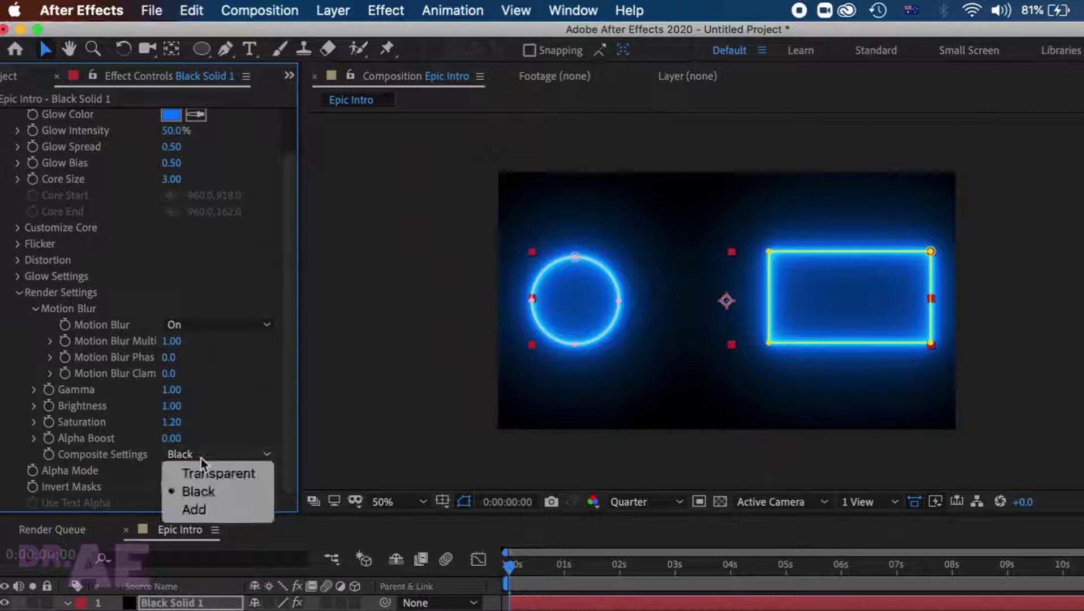
left_click(208, 474)
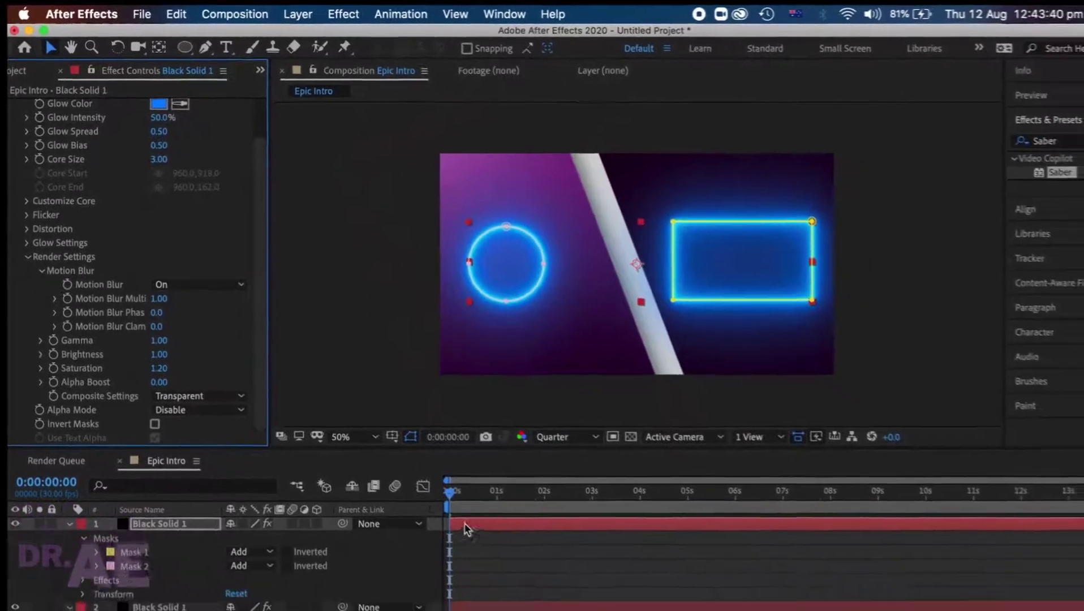
- Change the Saber glow colour from orange to a muted purple
scroll(161, 215, "up", 3)
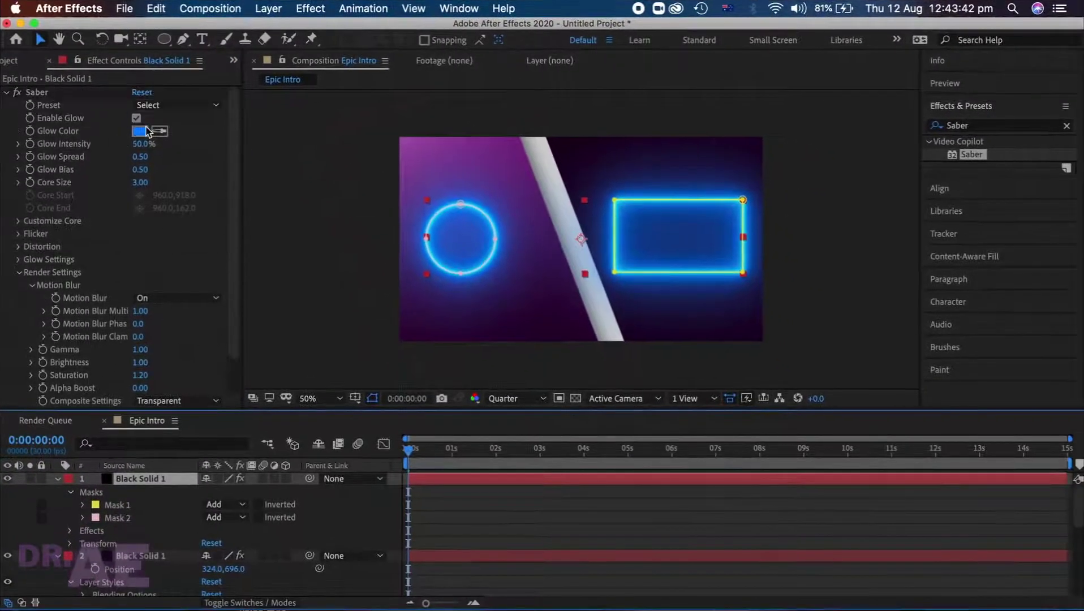
left_click(139, 131)
left_click(514, 448)
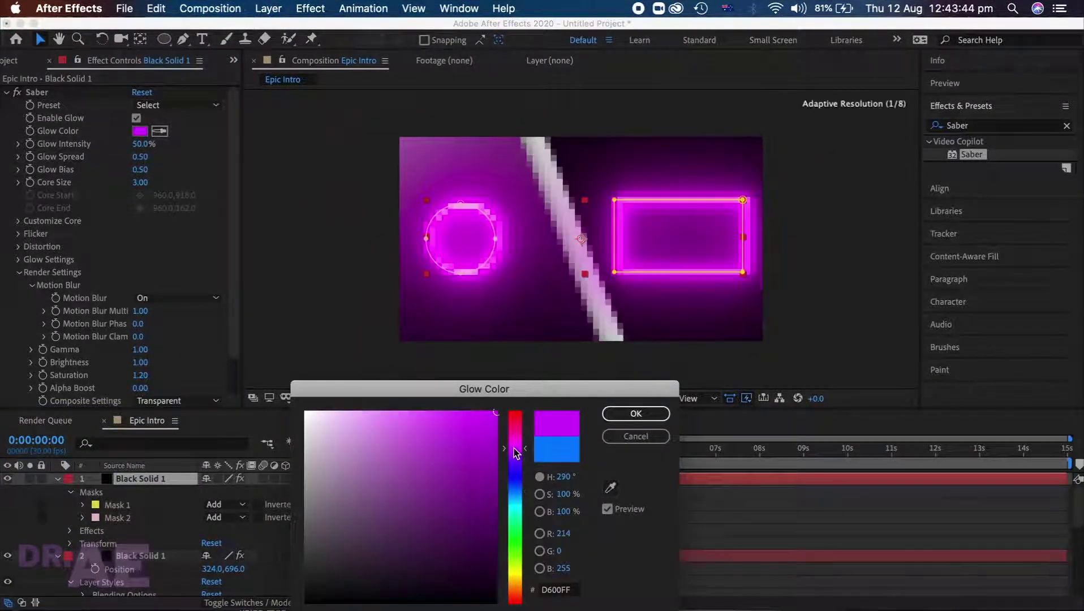
left_click(482, 434)
left_click_drag(471, 449, 455, 495)
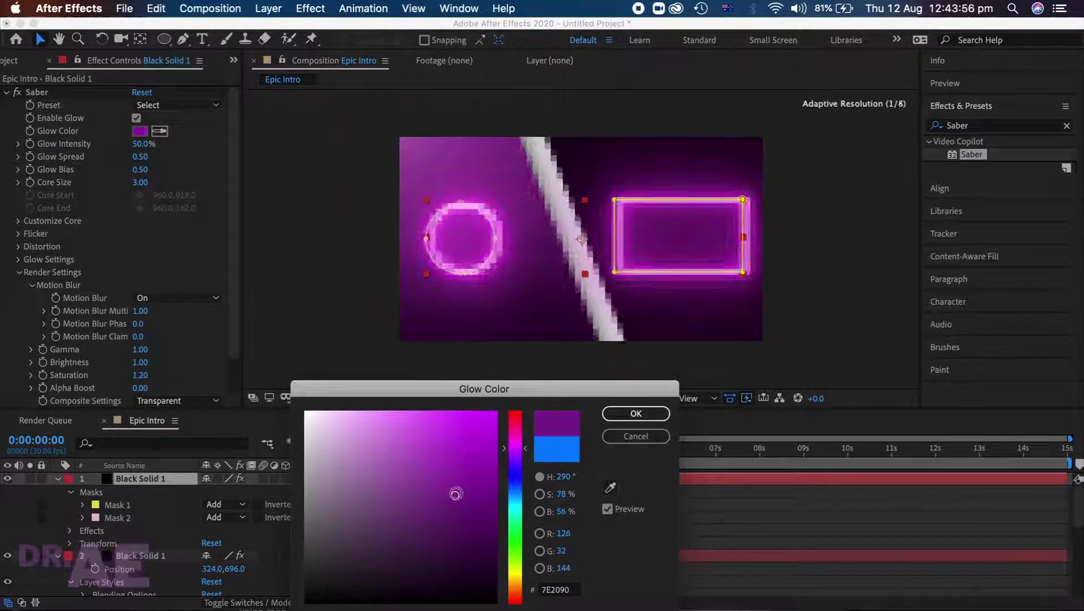
left_click(621, 414)
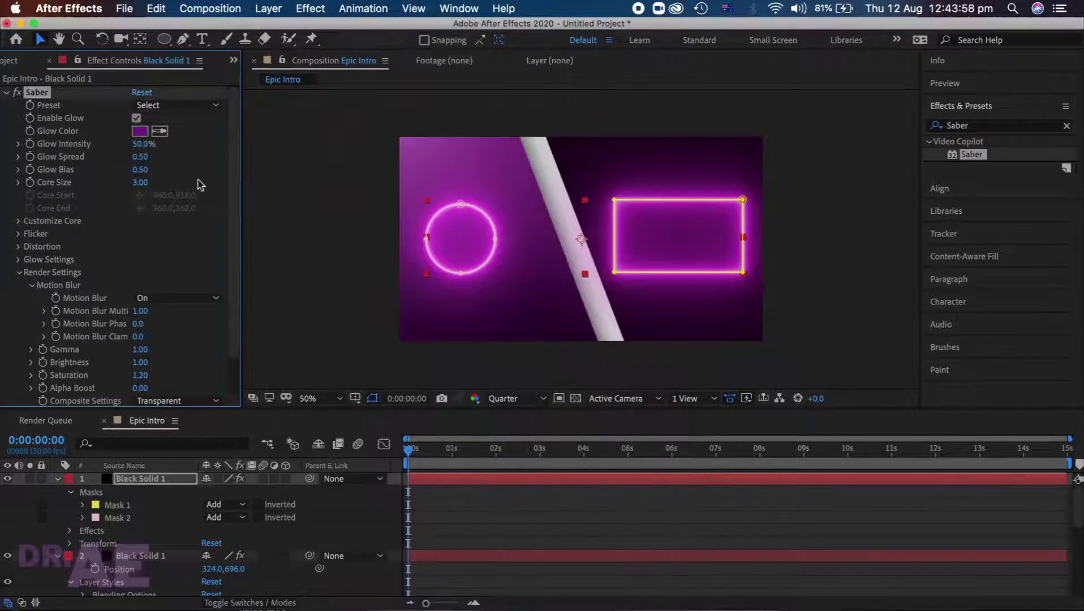
- Apply the Energy glow preset and recolour its glow magenta (B421BE)
left_click(168, 106)
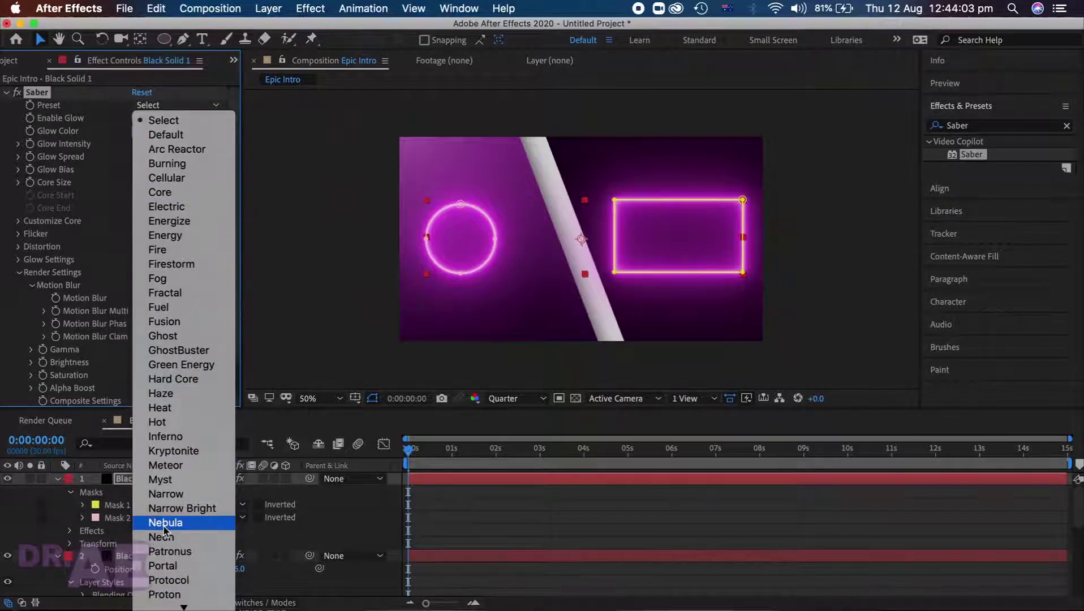
left_click(167, 235)
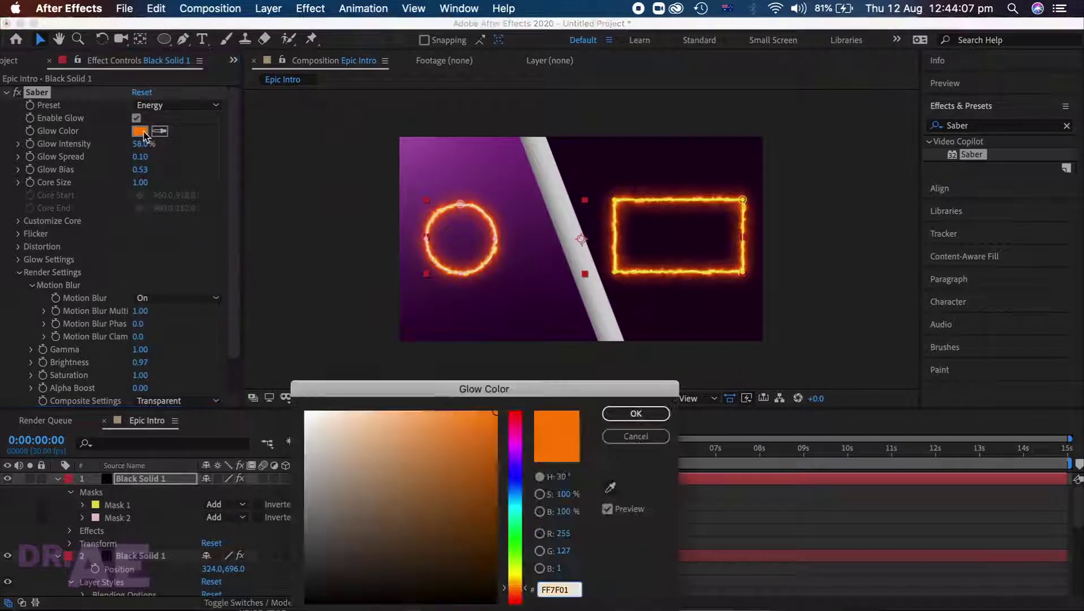
mouse_move(514, 450)
left_mouse_down()
mouse_move(474, 441)
mouse_move(462, 466)
left_mouse_up()
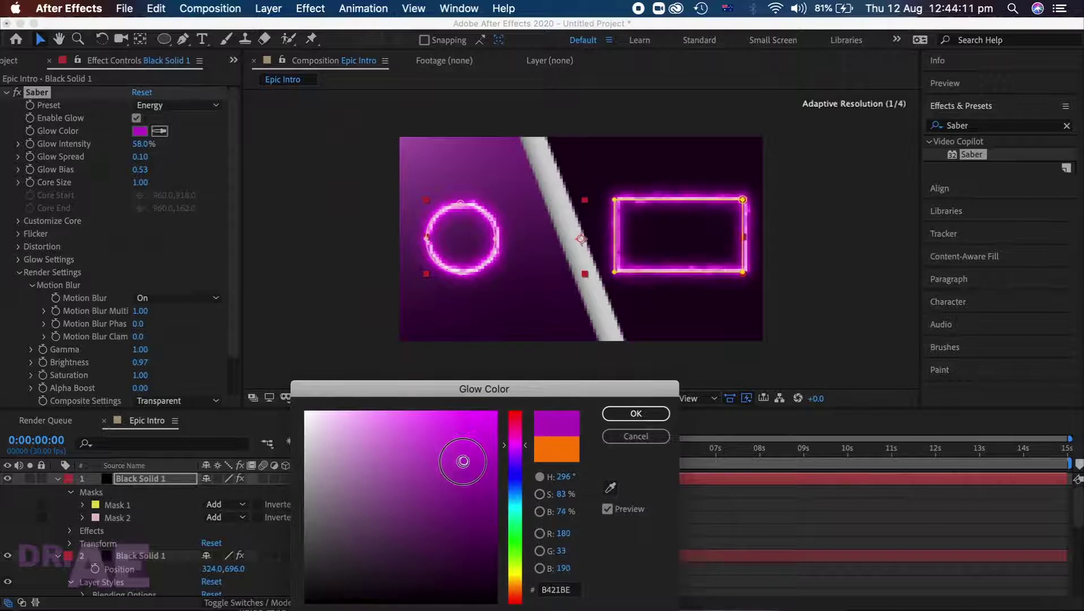
left_click(618, 417)
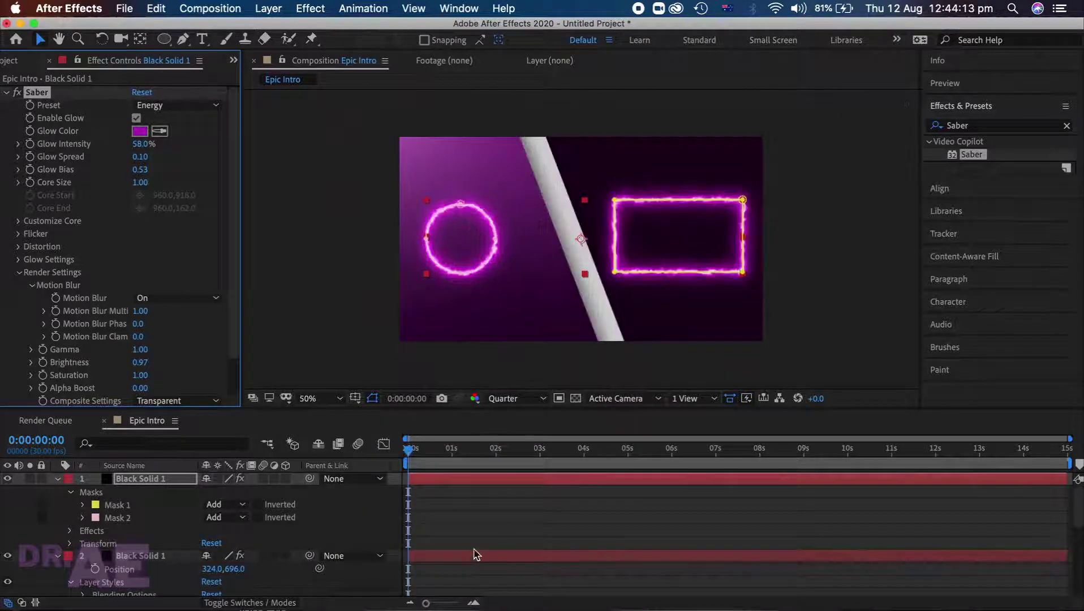
left_click(444, 534)
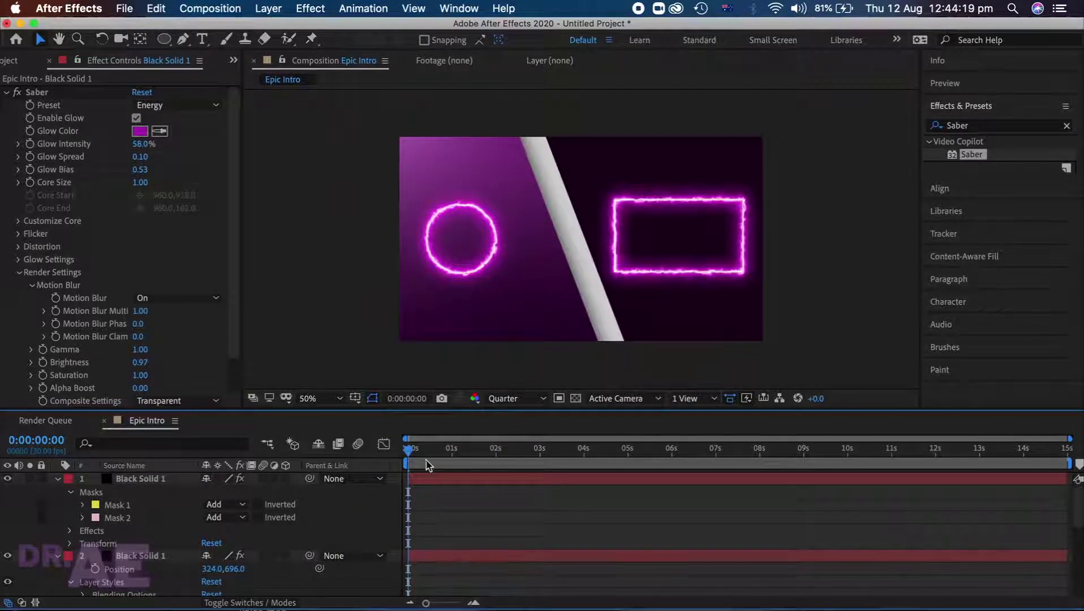
left_click(420, 479)
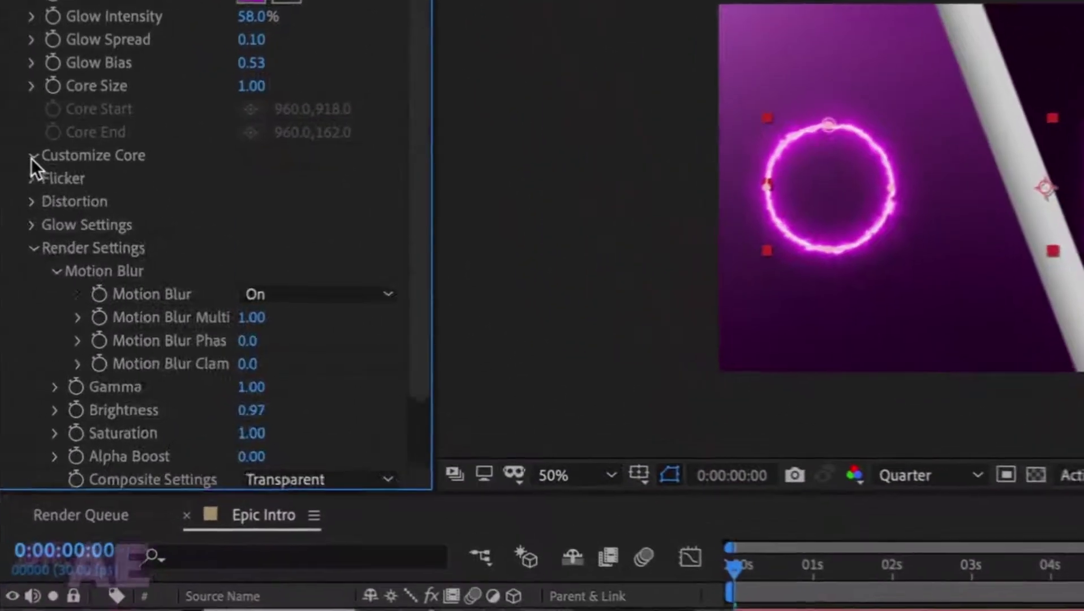
- Keyframe Mask Evolution from 0x-180° at 0s to 2x+180° at 9:28, then return to frame 0
left_click(31, 156)
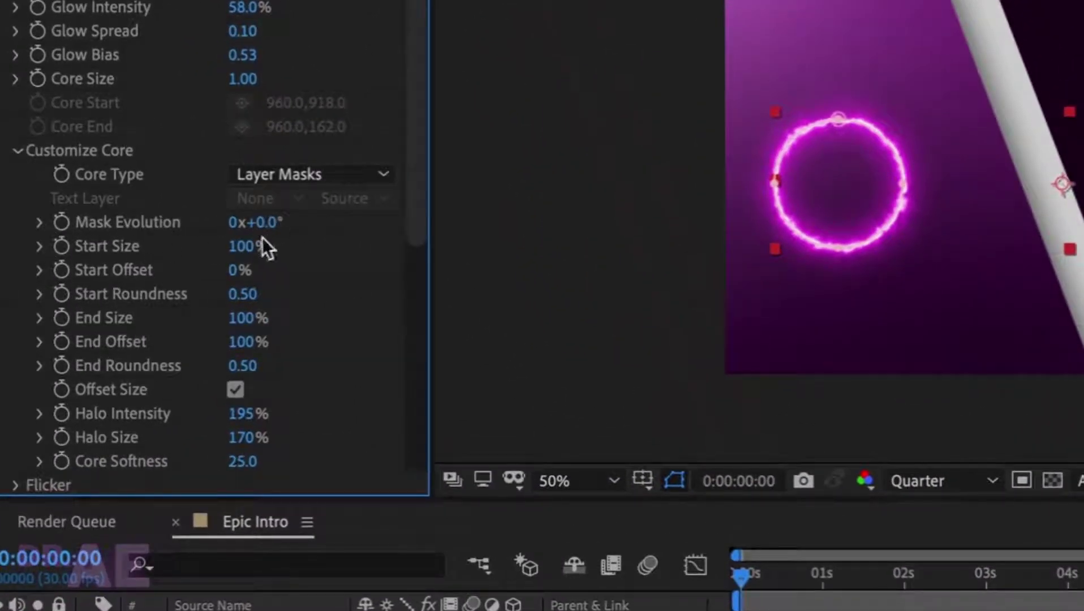
left_click(62, 224)
left_click(263, 226)
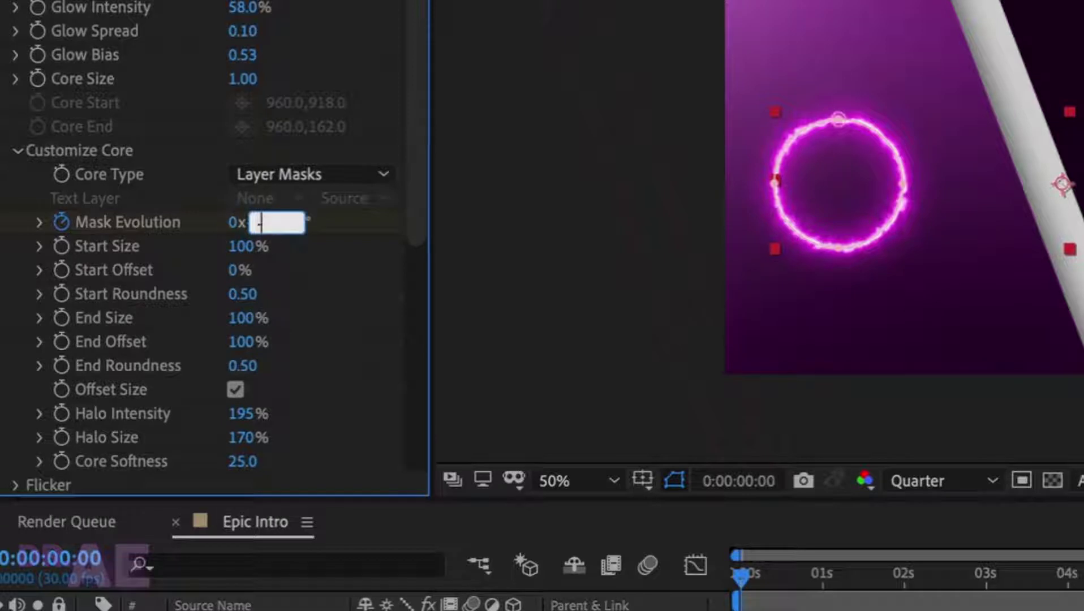
type("-180")
key("Return")
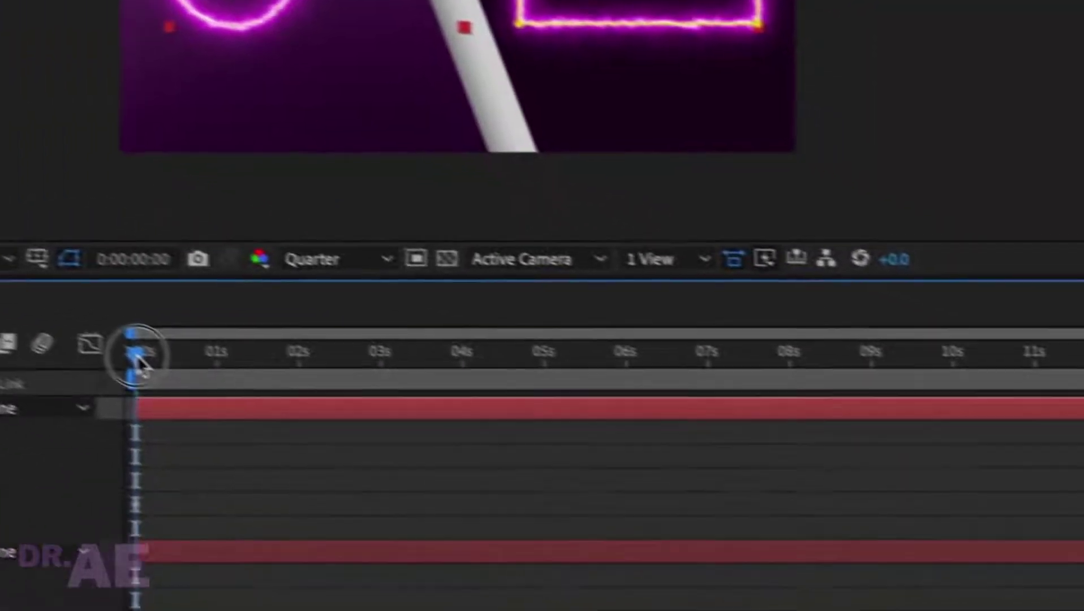
left_click_drag(591, 521, 845, 354)
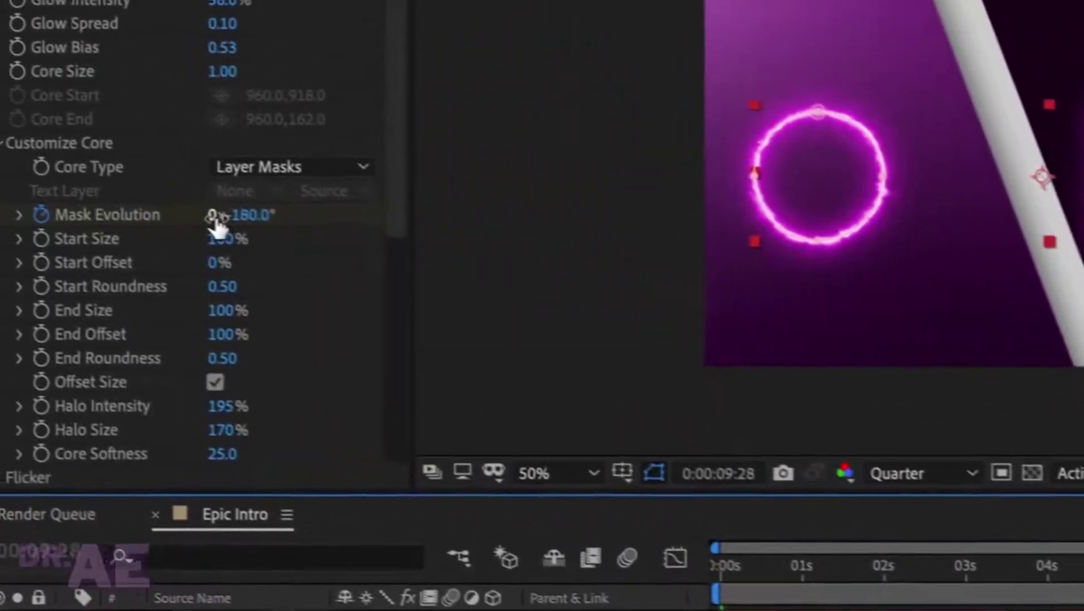
left_click(215, 223)
key("Return")
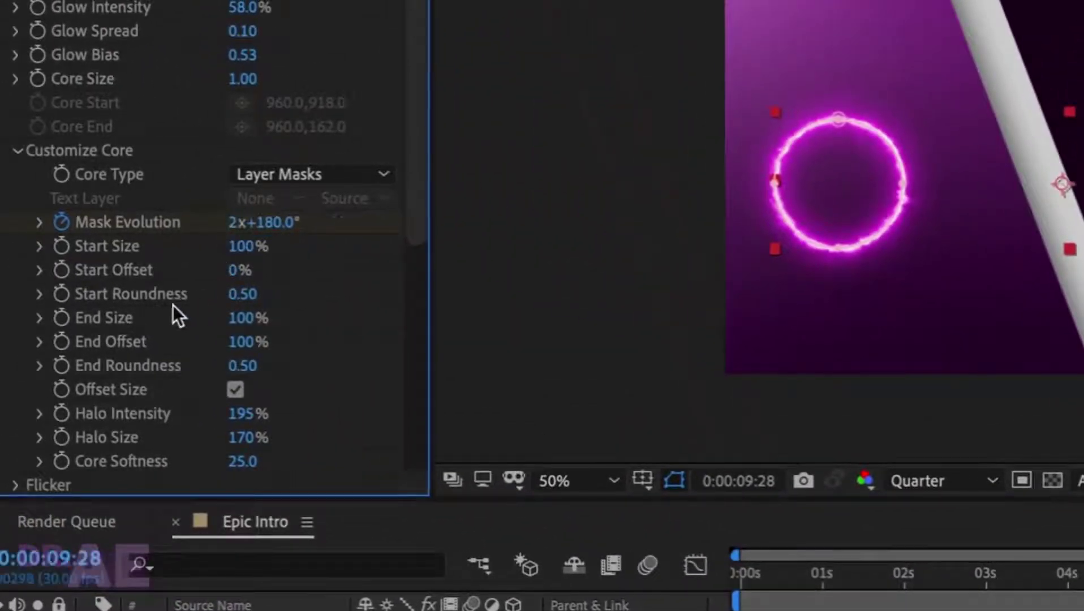
key("Home")
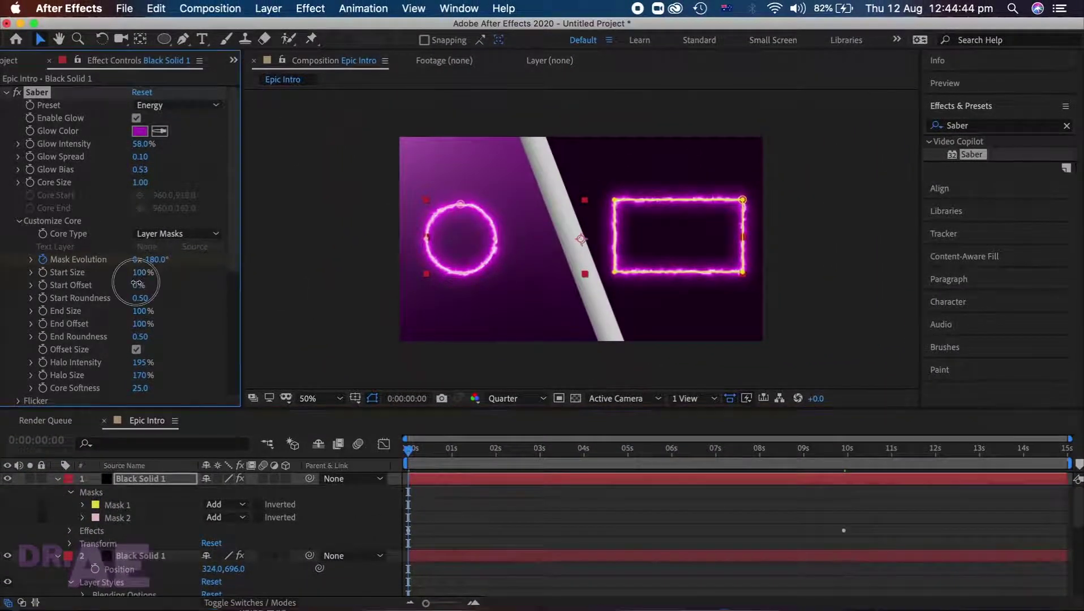
- Try shortening the trace with Start Offset, undo it, and preview the animation
mouse_move(137, 285)
left_mouse_down()
mouse_move(165, 285)
mouse_move(74, 275)
left_mouse_up()
key("super+z")
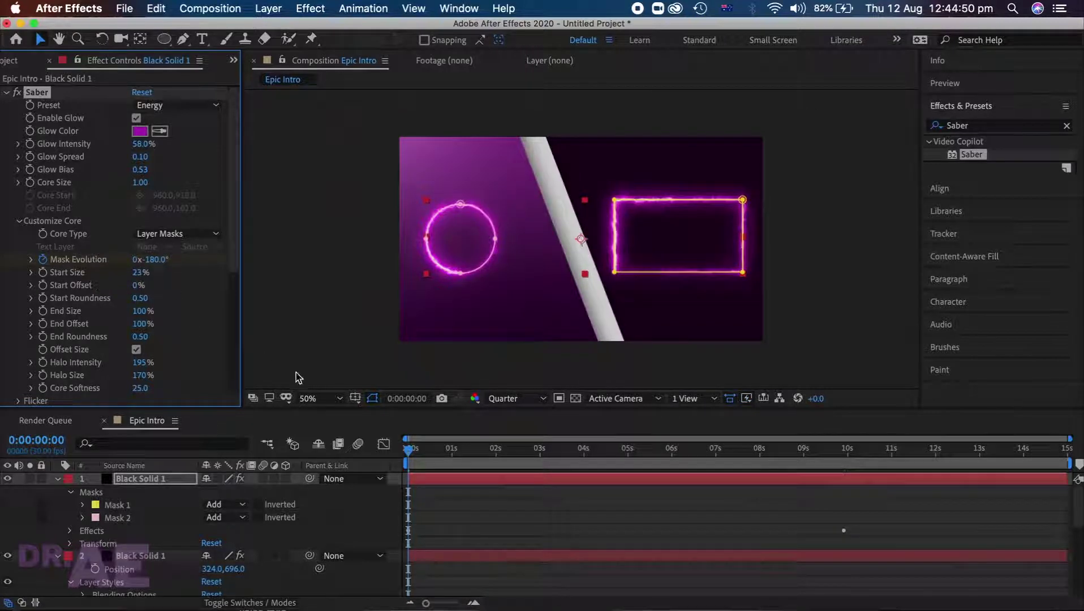
key("space")
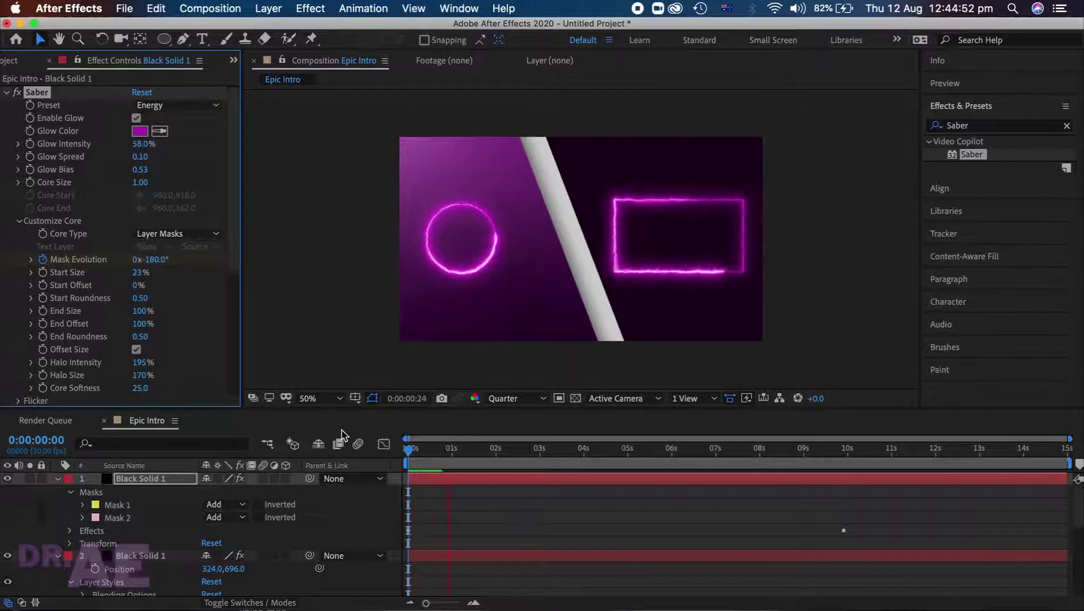
left_click(342, 433)
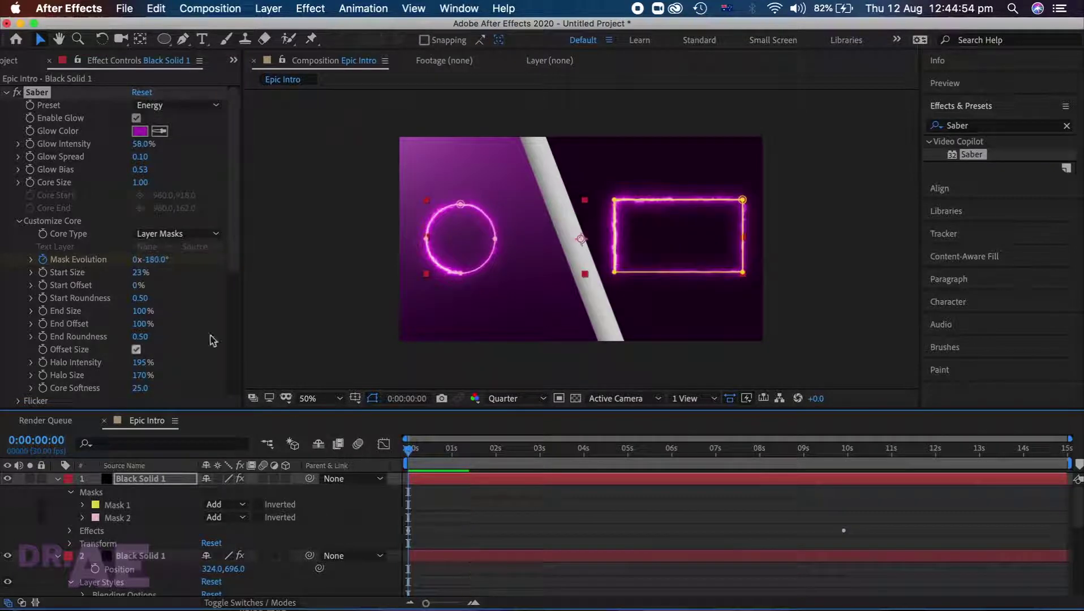
- Reduce the saber Start Size to 2% and preview the short travelling trace
mouse_move(138, 276)
left_mouse_down()
mouse_move(108, 264)
mouse_move(93, 274)
mouse_move(100, 283)
left_mouse_up()
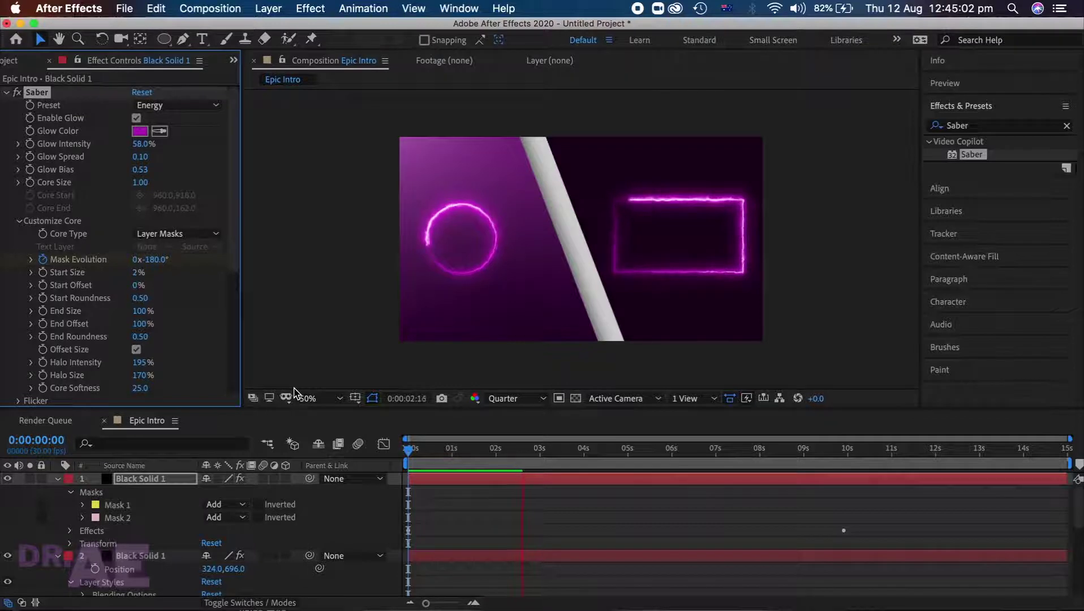
key("space")
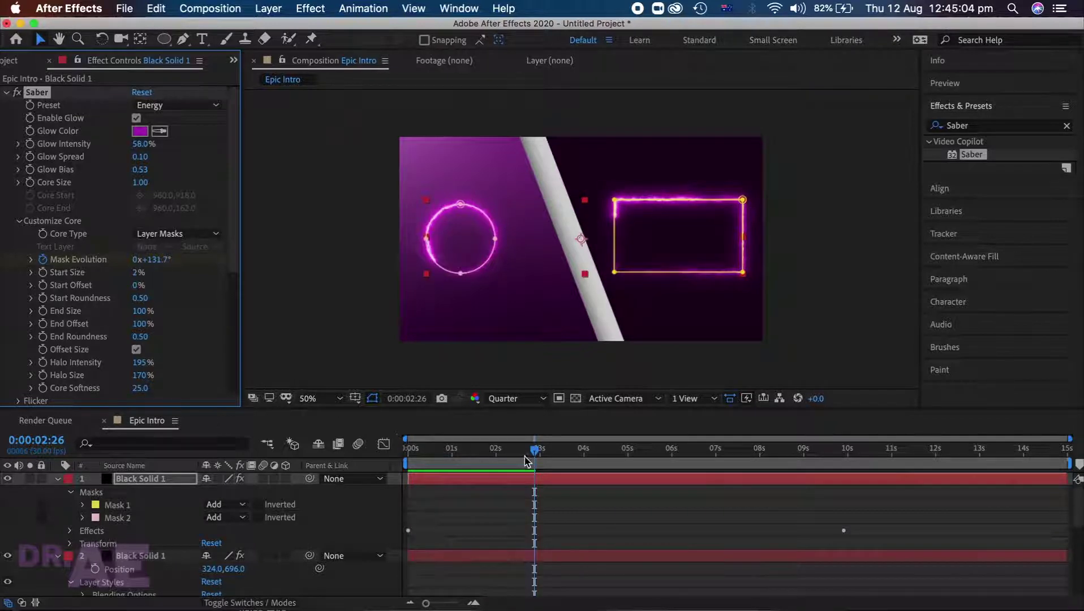
left_click_drag(526, 461, 409, 463)
key("space")
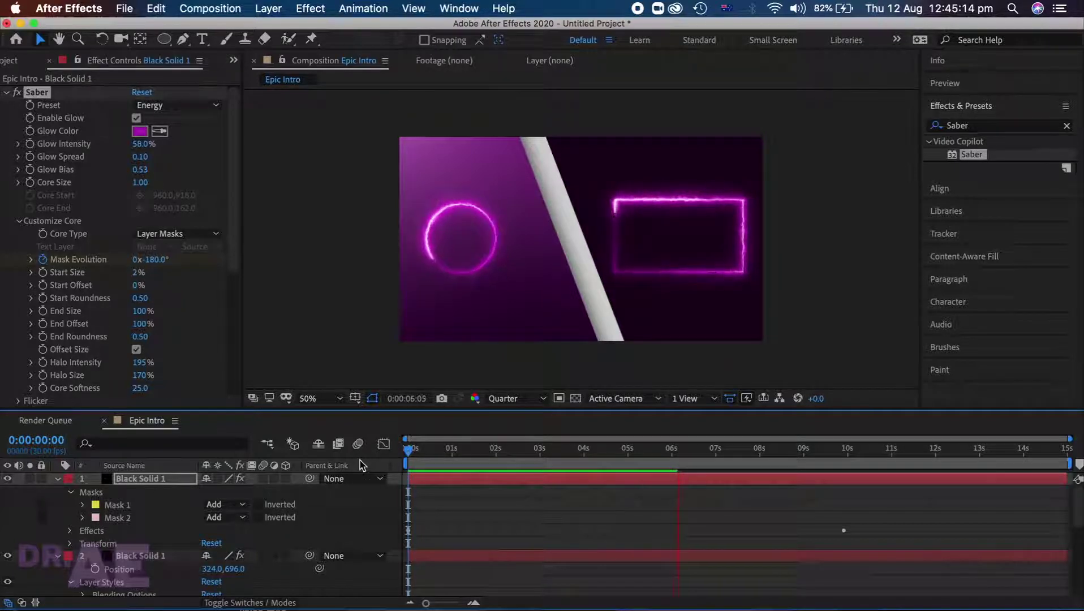
key("space")
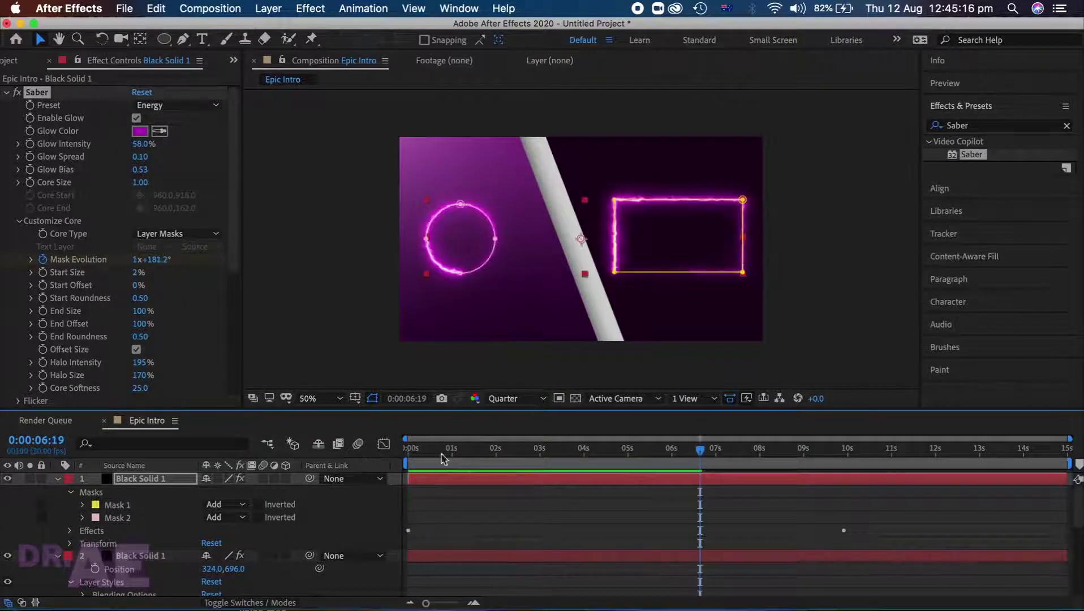
left_click_drag(444, 458, 400, 447)
left_click(425, 520)
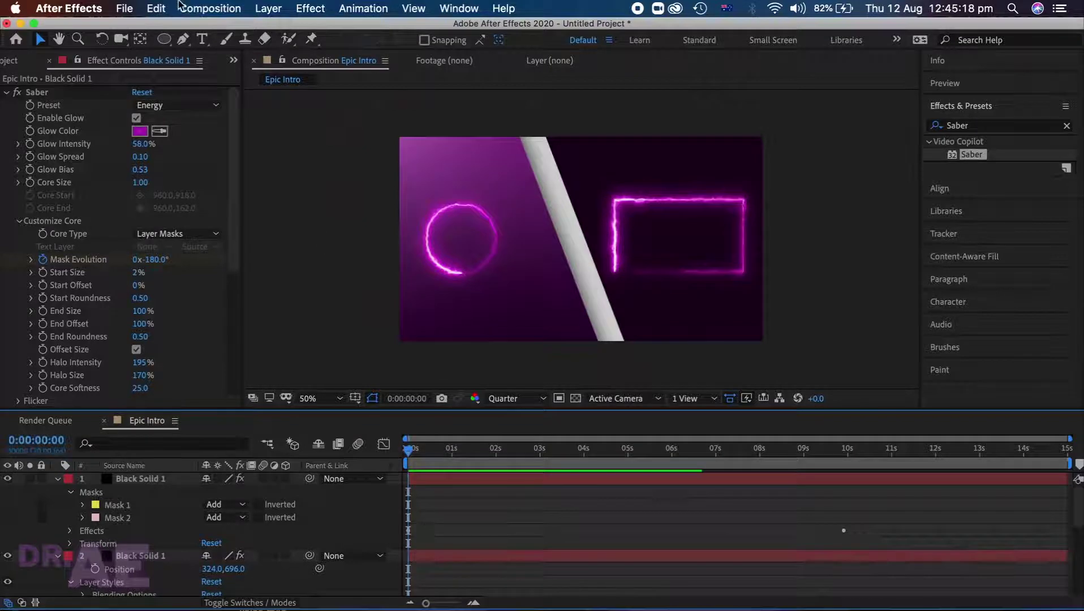
- Add a 'Subscribe' text layer centred beneath the glowing circle
left_click(202, 40)
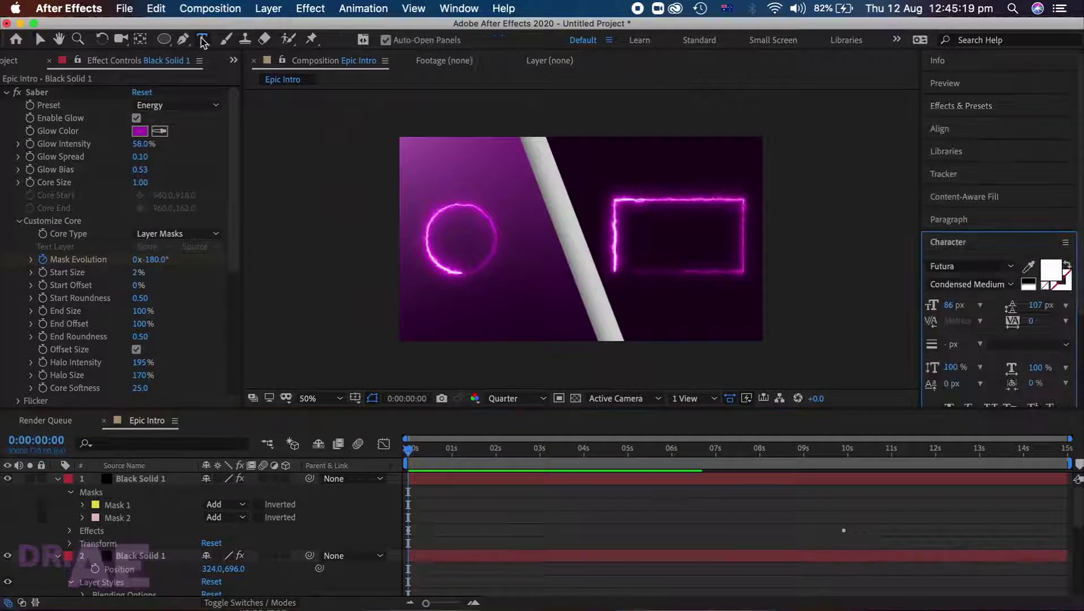
left_click(430, 299)
type("Subscribe")
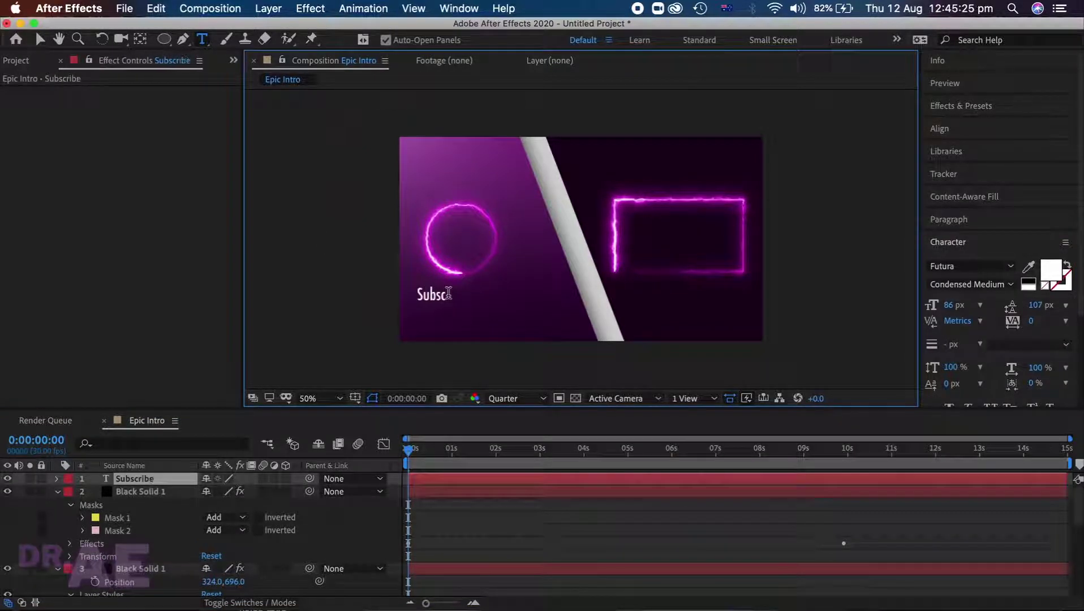
left_click(428, 485)
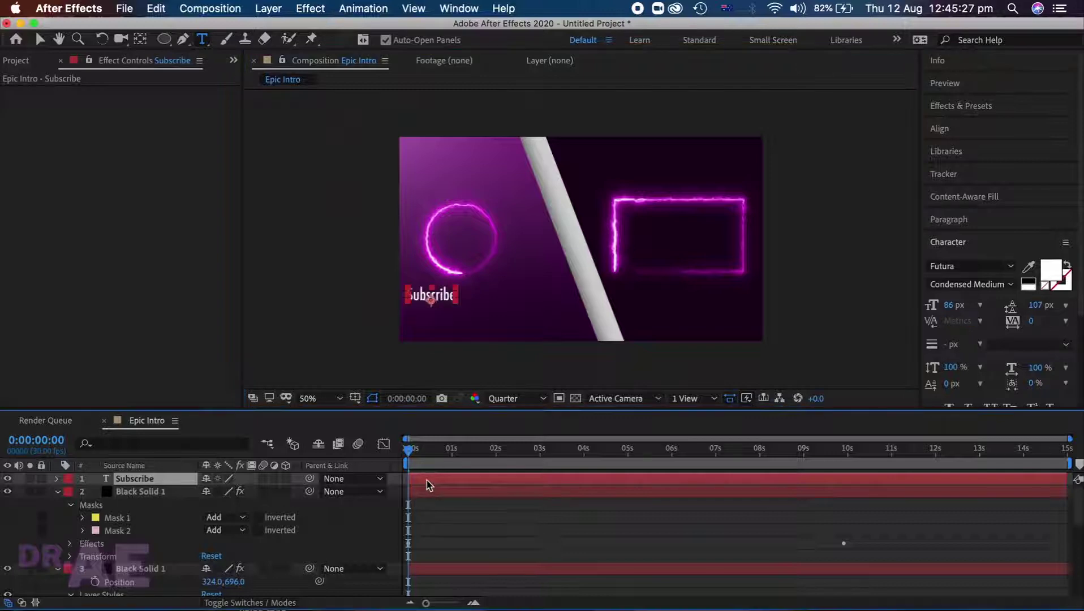
key("v")
left_click_drag(420, 300, 453, 302)
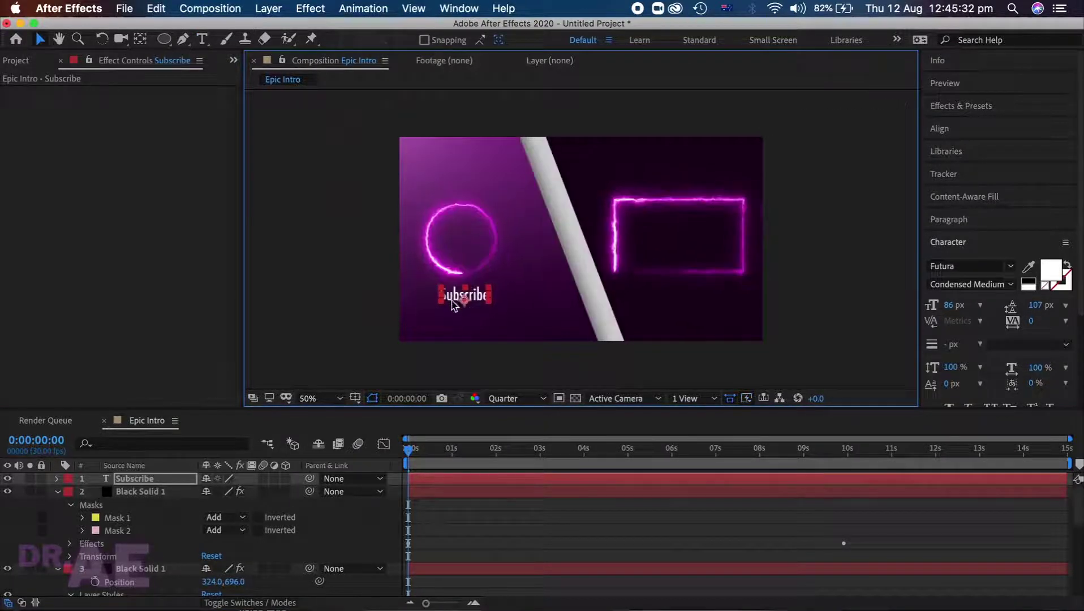
- Style Subscribe in Futura Condensed ExtraBold and scale it to 71%
left_click(954, 274)
scroll(955, 345, "up", 5)
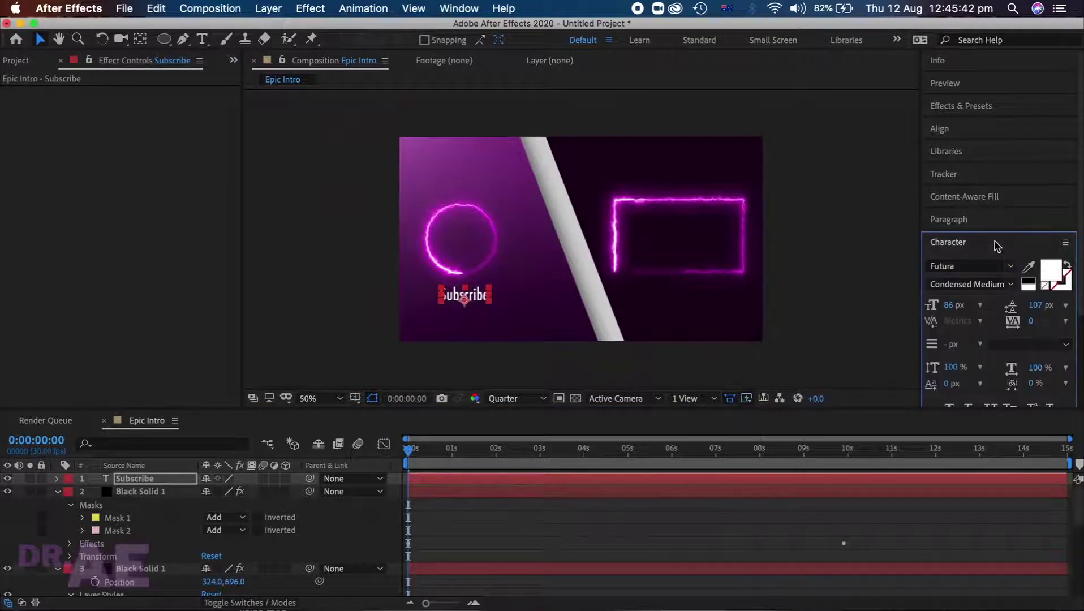
left_click(973, 284)
left_click(978, 329)
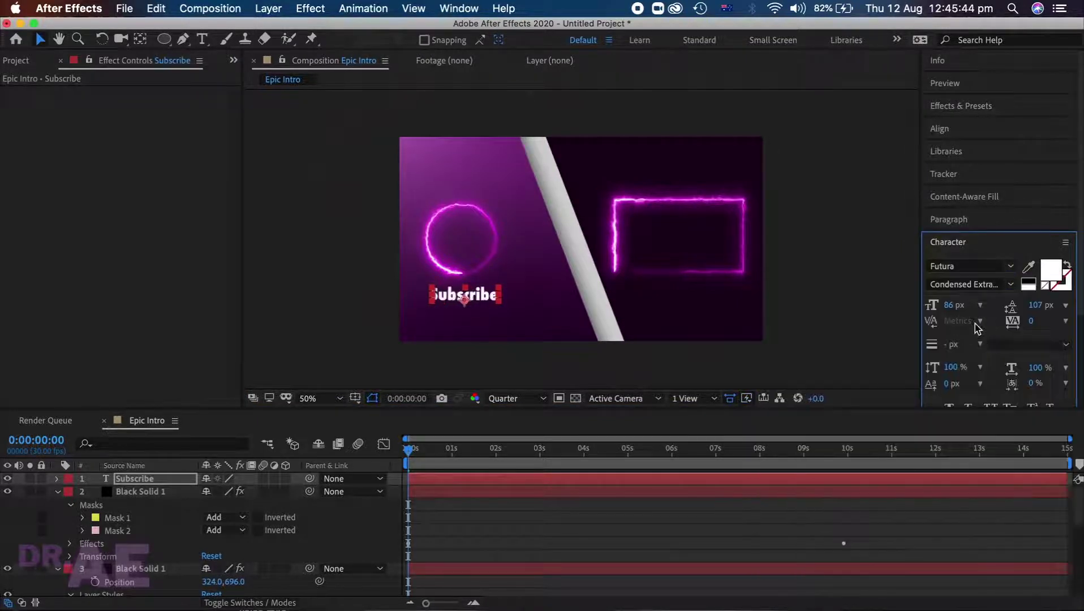
key("s")
left_click_drag(238, 492, 378, 498)
left_click_drag(458, 303, 454, 297)
- Add a Bevel and Emboss layer style to the Subscribe text
right_click(453, 297)
mouse_move(471, 296)
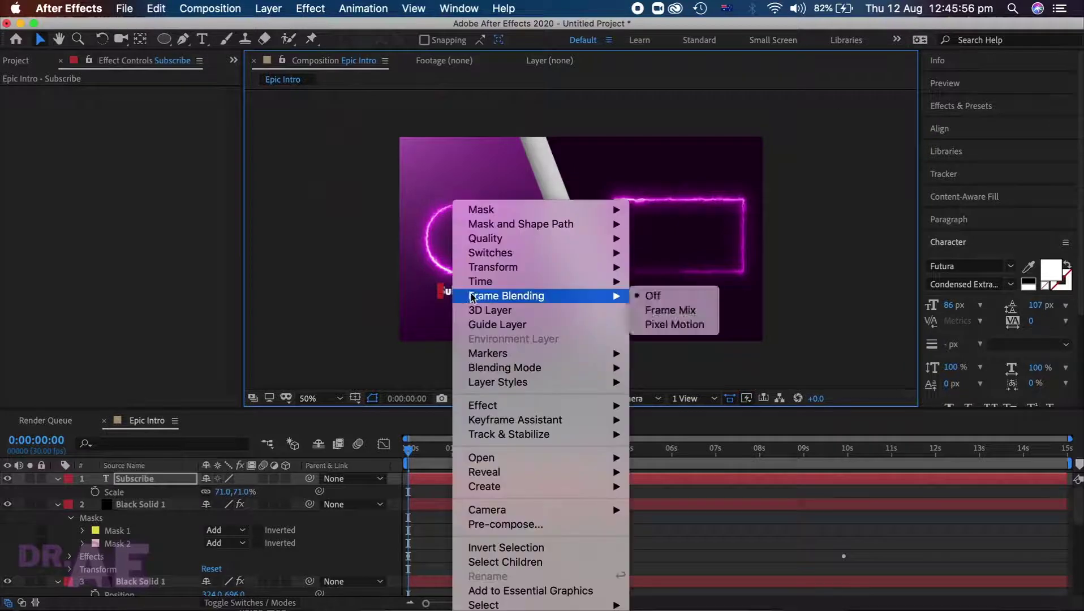
mouse_move(516, 383)
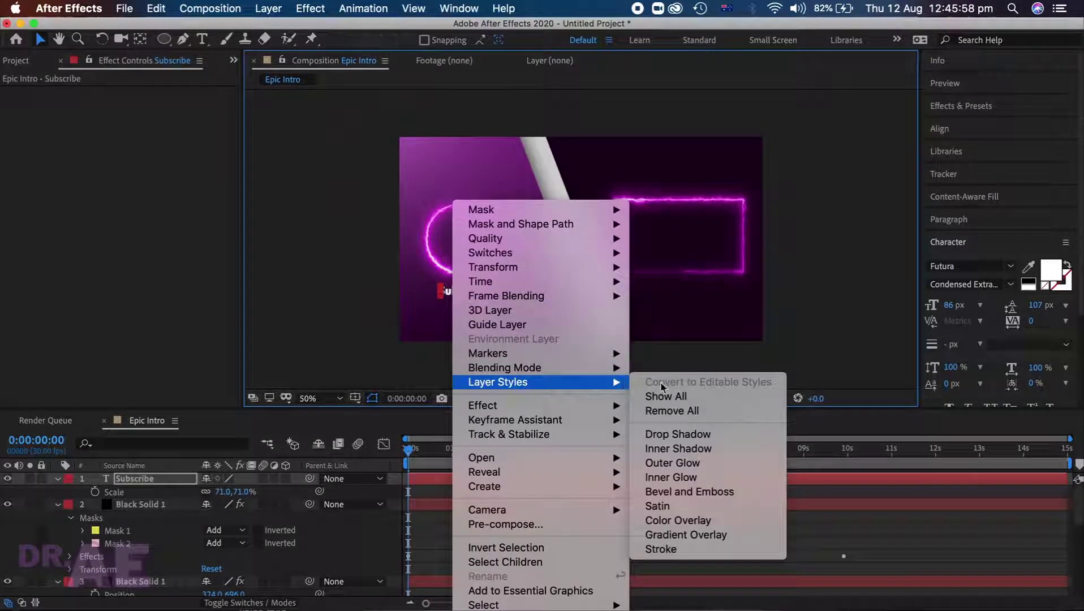
left_click(650, 496)
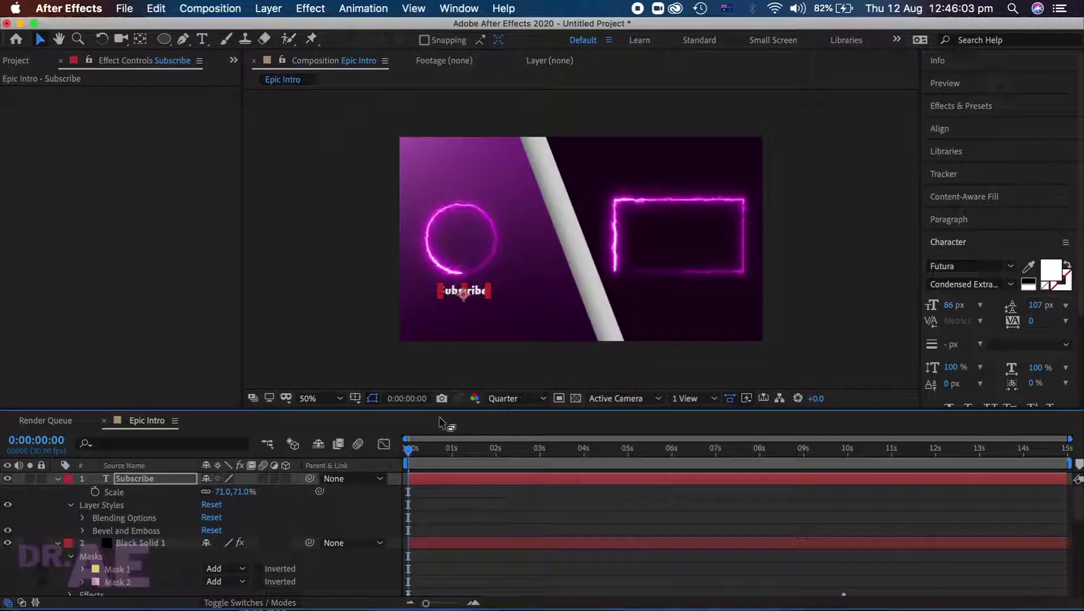
- Apply the Glow effect to the Subscribe text
left_click(950, 105)
left_click(969, 125)
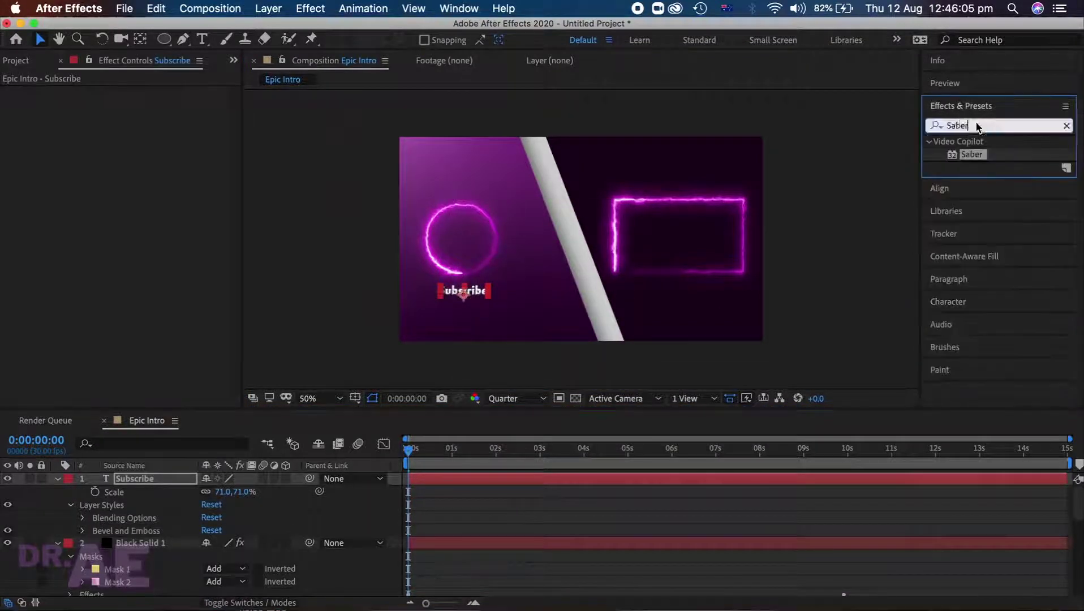
type("glow")
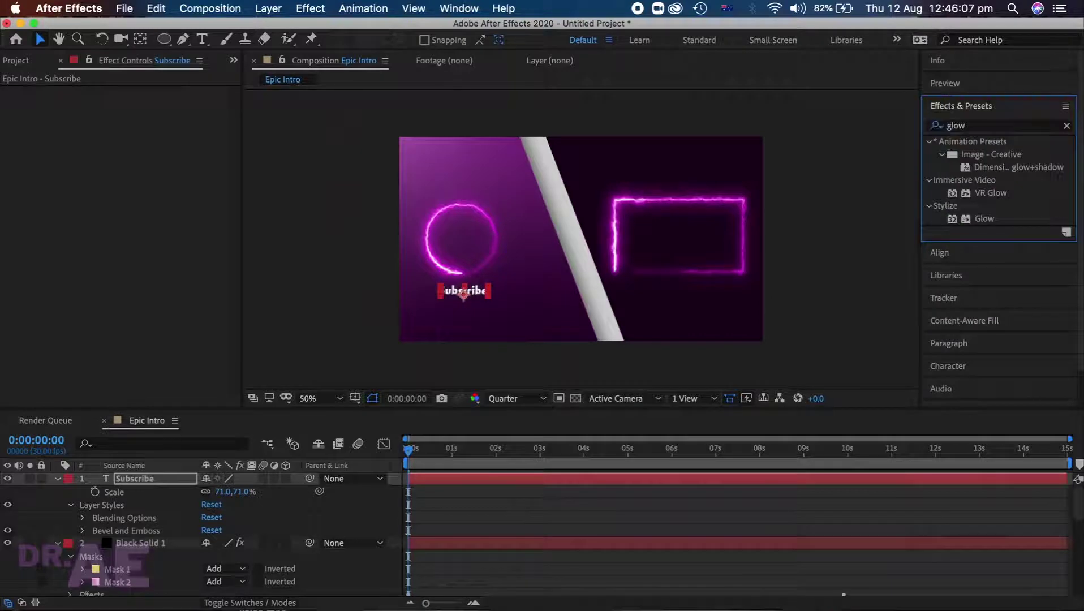
double_click(970, 219)
scroll(945, 395, "down", 2)
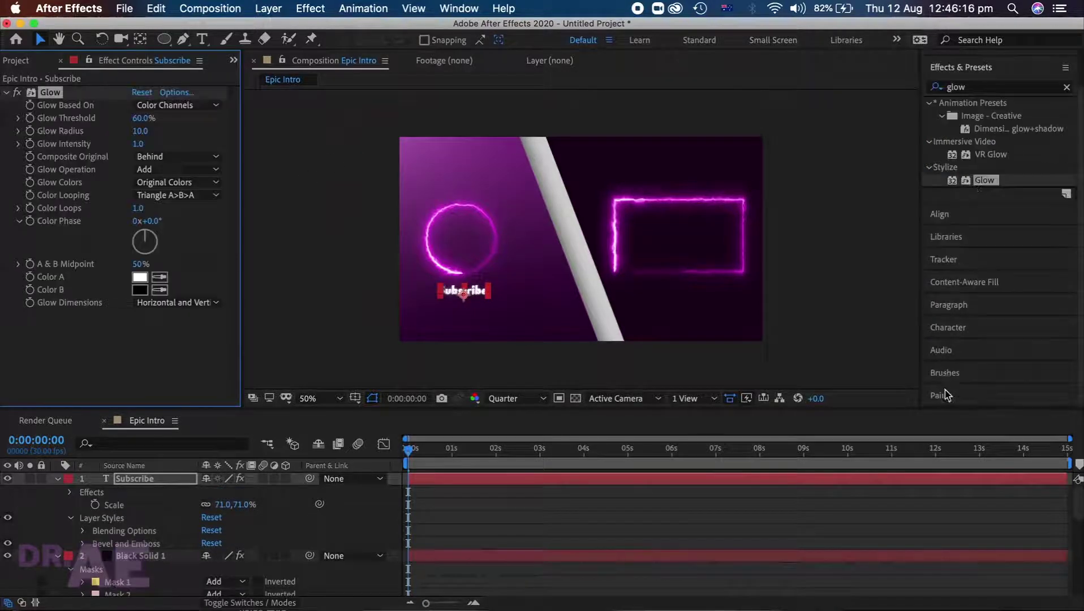
- Set the text fill colour to light pink F6A6FF
left_click(951, 328)
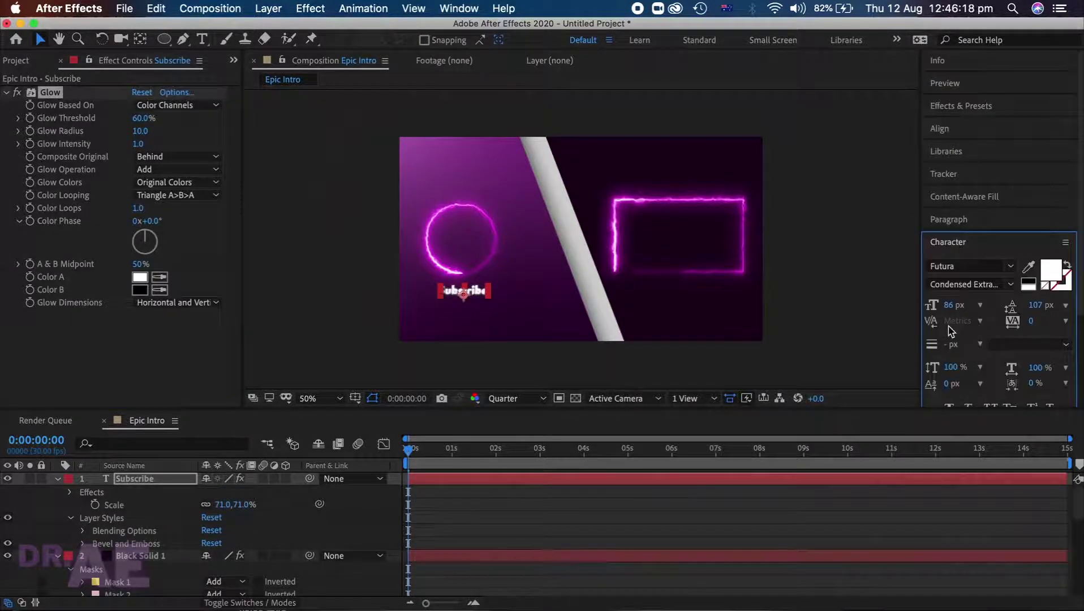
left_click(1054, 280)
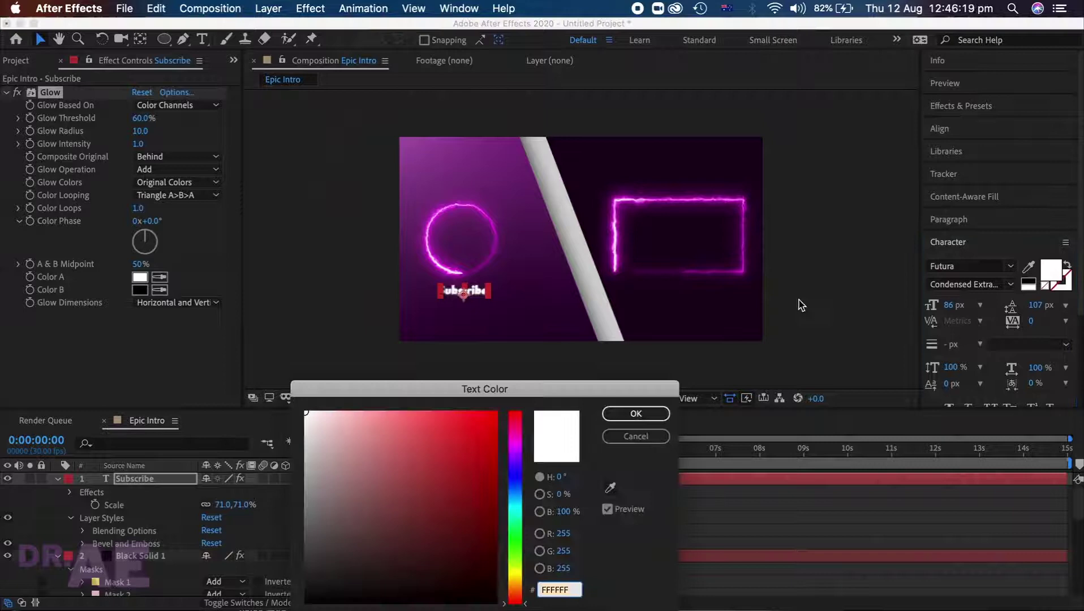
left_click(513, 448)
mouse_move(476, 438)
left_mouse_down()
mouse_move(467, 448)
mouse_move(482, 501)
mouse_move(388, 454)
mouse_move(351, 401)
mouse_move(371, 406)
left_mouse_up()
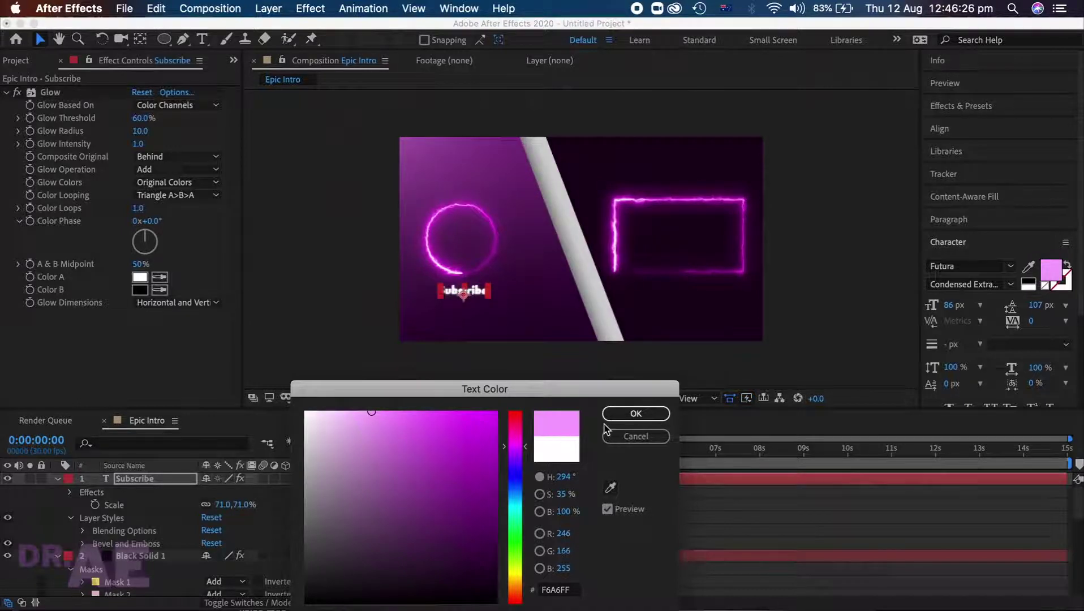
left_click(632, 414)
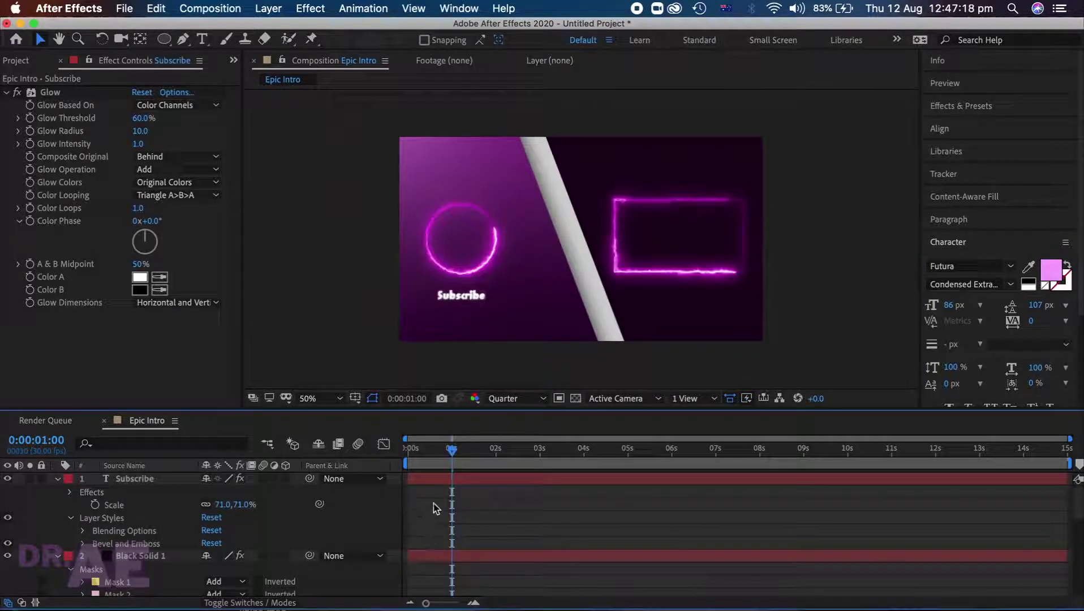
- Duplicate Subscribe, move the copy under the rectangle and retype it as Next Video
left_click(435, 480)
key("super+d")
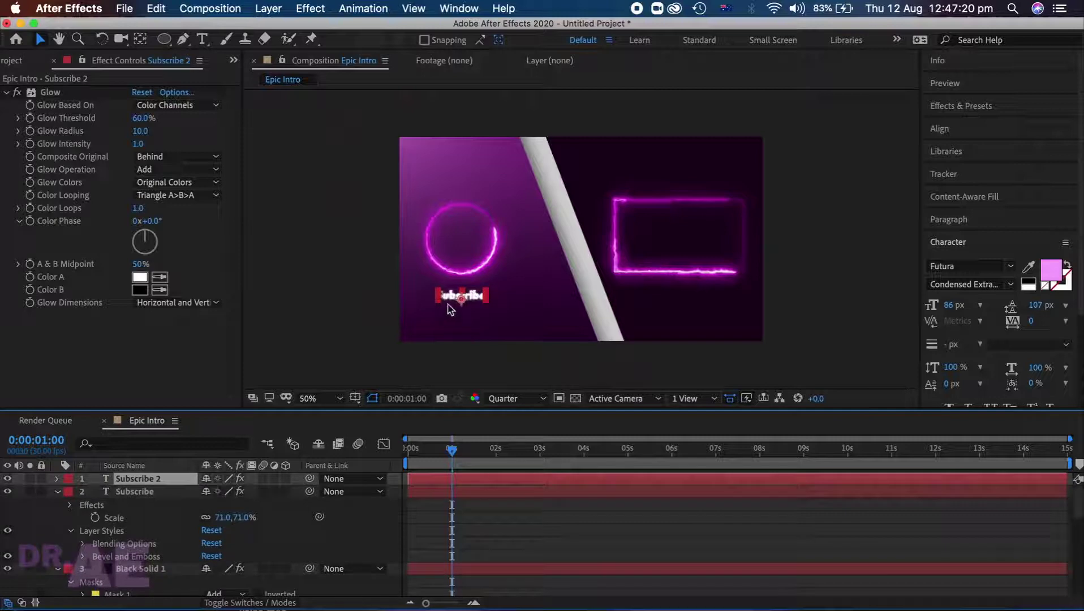
left_click_drag(448, 306, 666, 293)
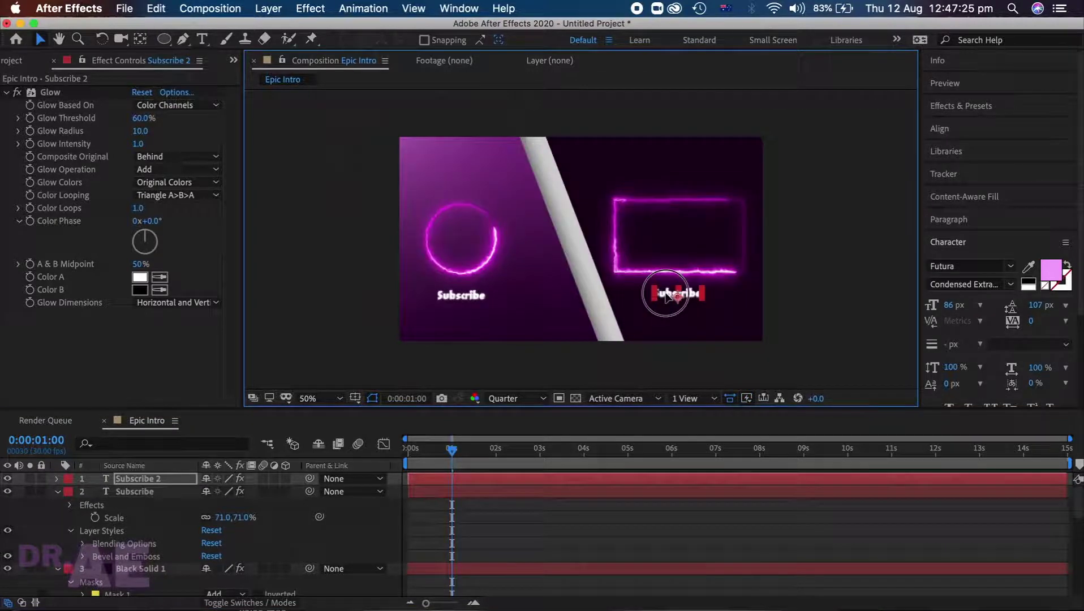
double_click(666, 296)
key("BackSpace")
type("Next Video")
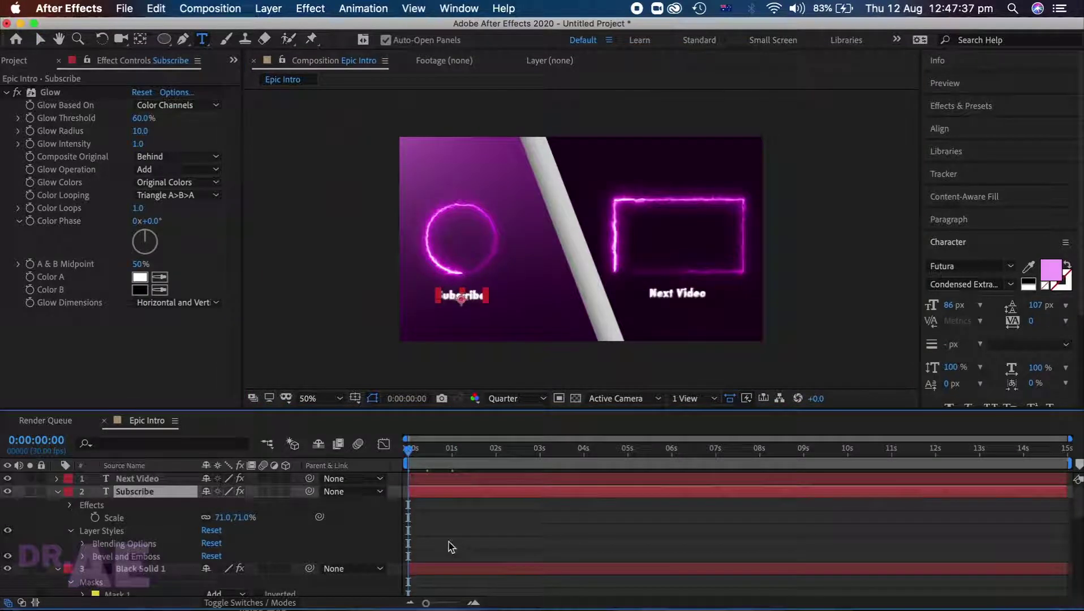
left_click(440, 540)
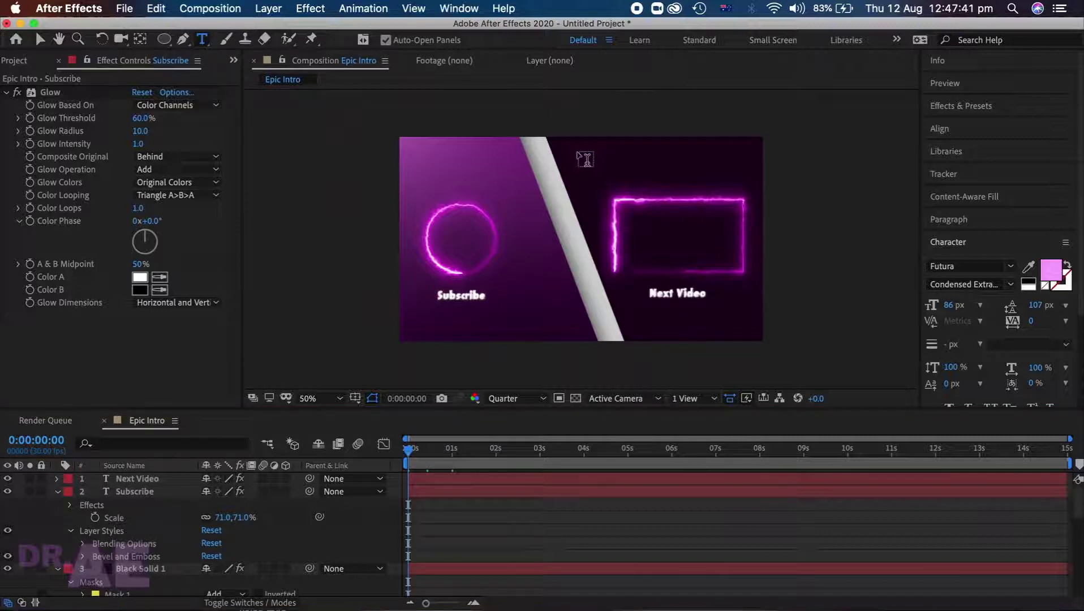
- Type the headline 'Dr. Ae's After Effect Tutorials' and place it top right
left_click(585, 161)
type("Dr.")
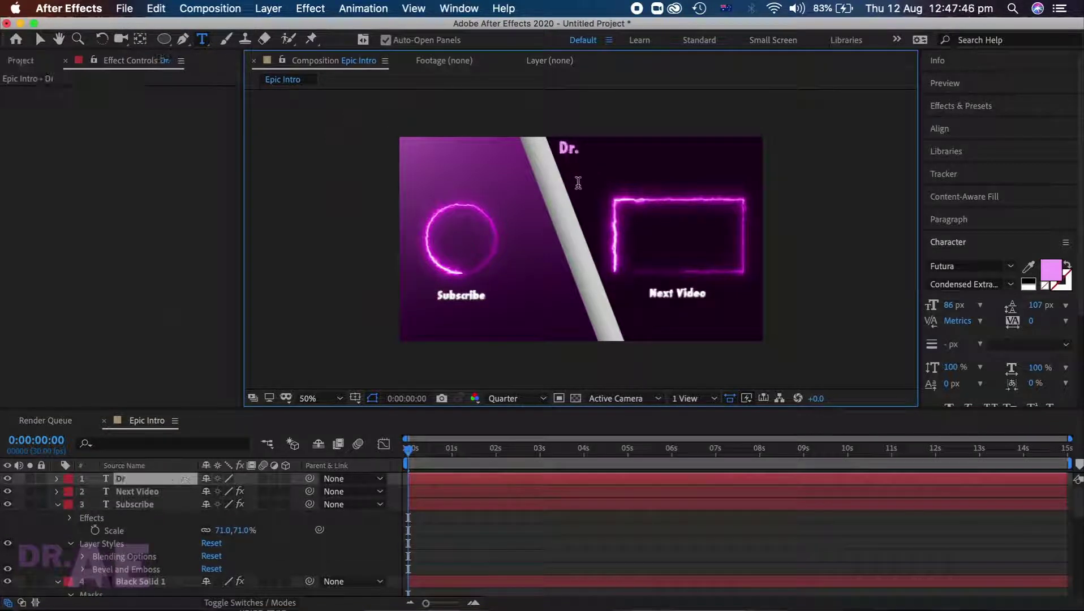
type(" Ae's After Effect")
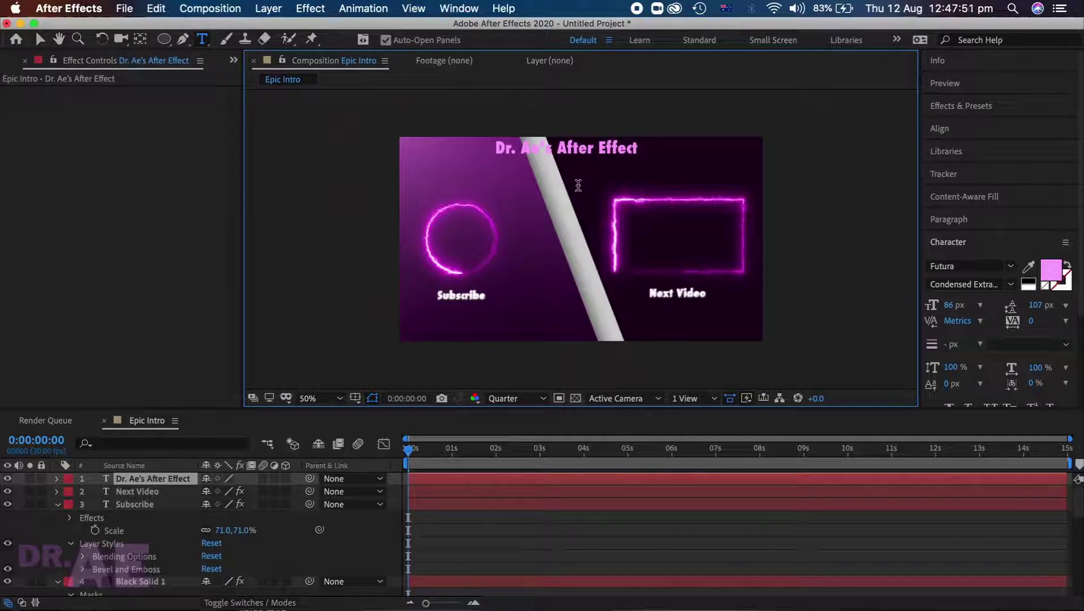
type(" Tutorials")
left_click(427, 484)
key("v")
left_click_drag(500, 147, 582, 160)
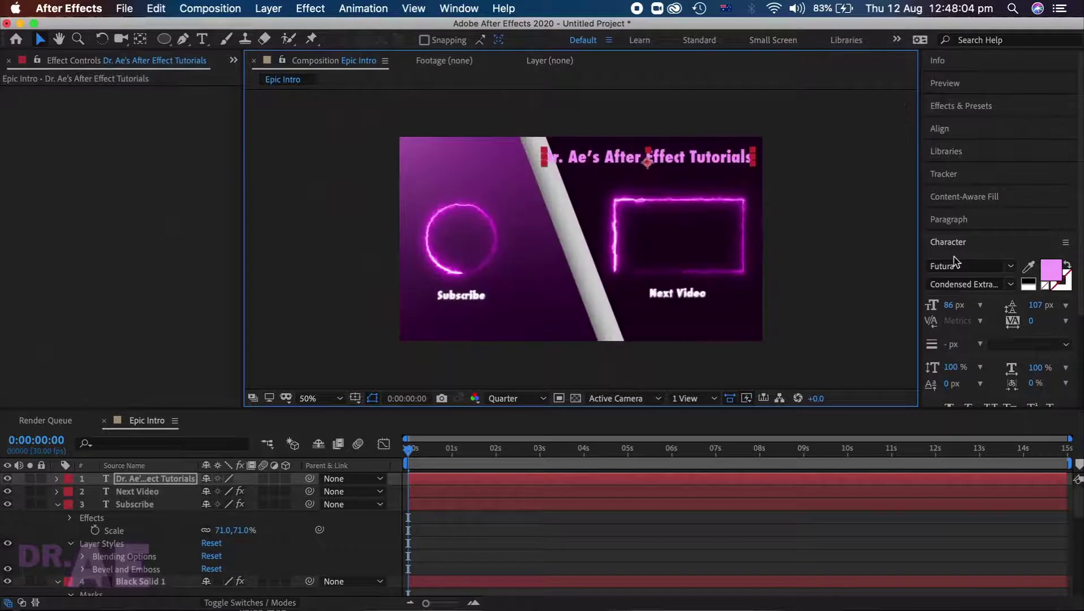
- Set the headline to Futura Condensed Medium at 99 px
left_click(1011, 284)
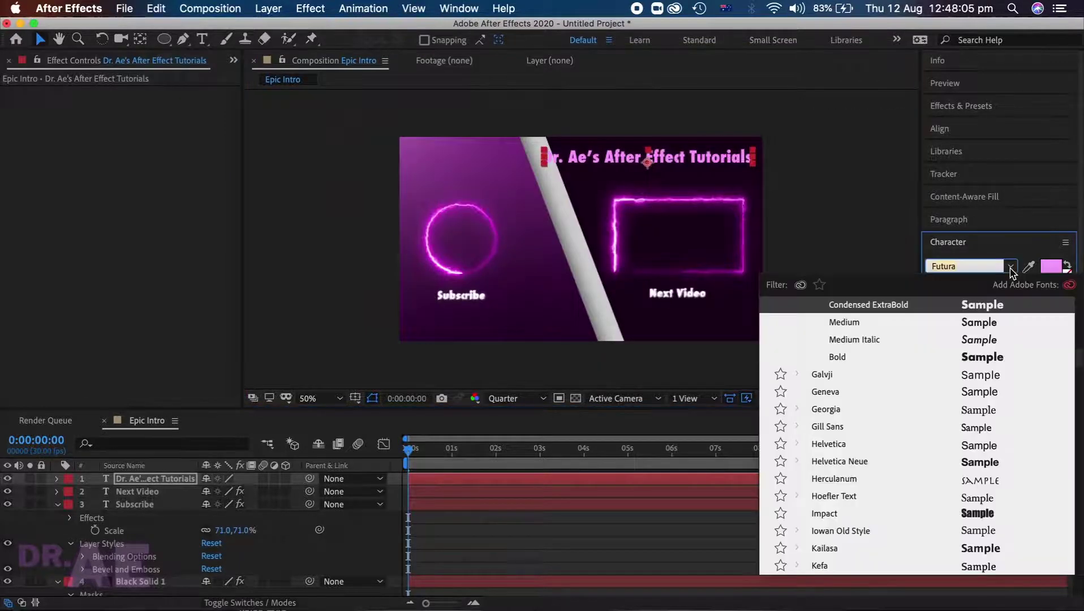
left_click(971, 321)
mouse_move(957, 306)
left_mouse_down()
mouse_move(977, 309)
mouse_move(942, 312)
left_mouse_up()
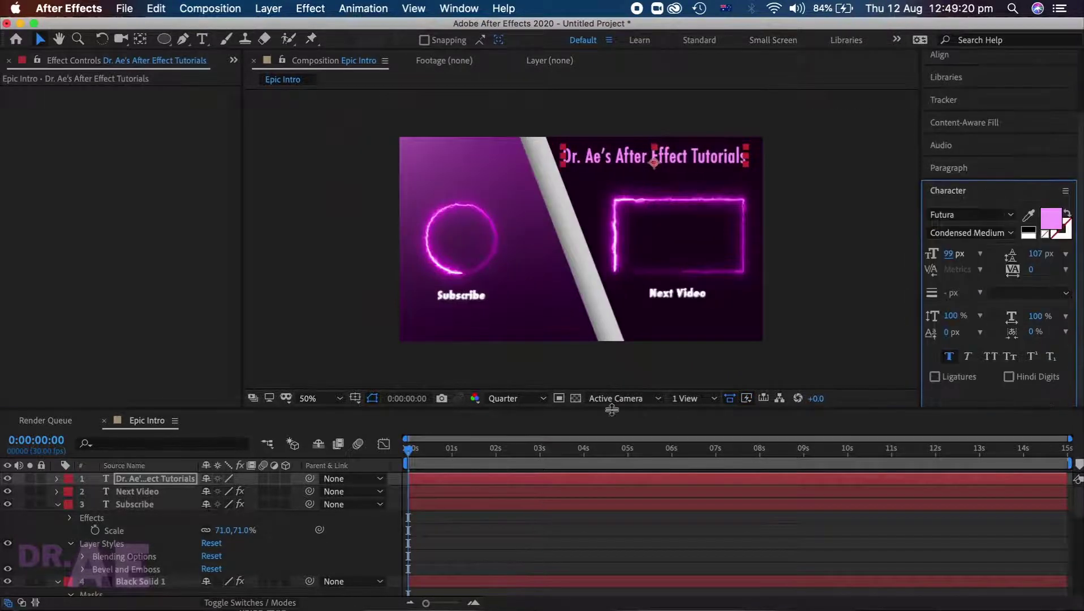
- Add a Bevel and Emboss style to the headline and nudge it slightly lower
right_click(618, 157)
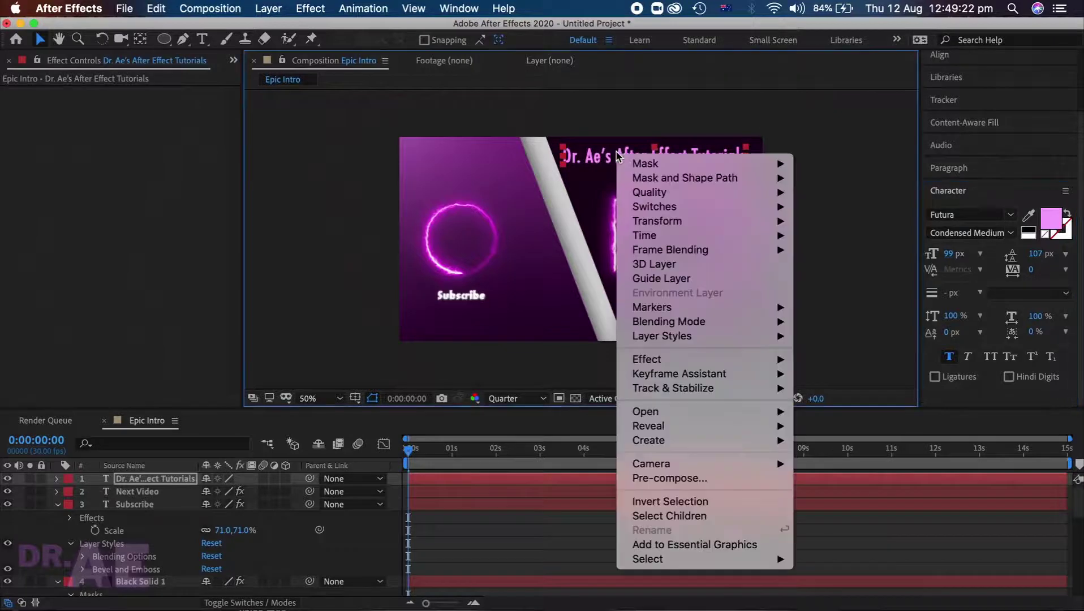
mouse_move(642, 339)
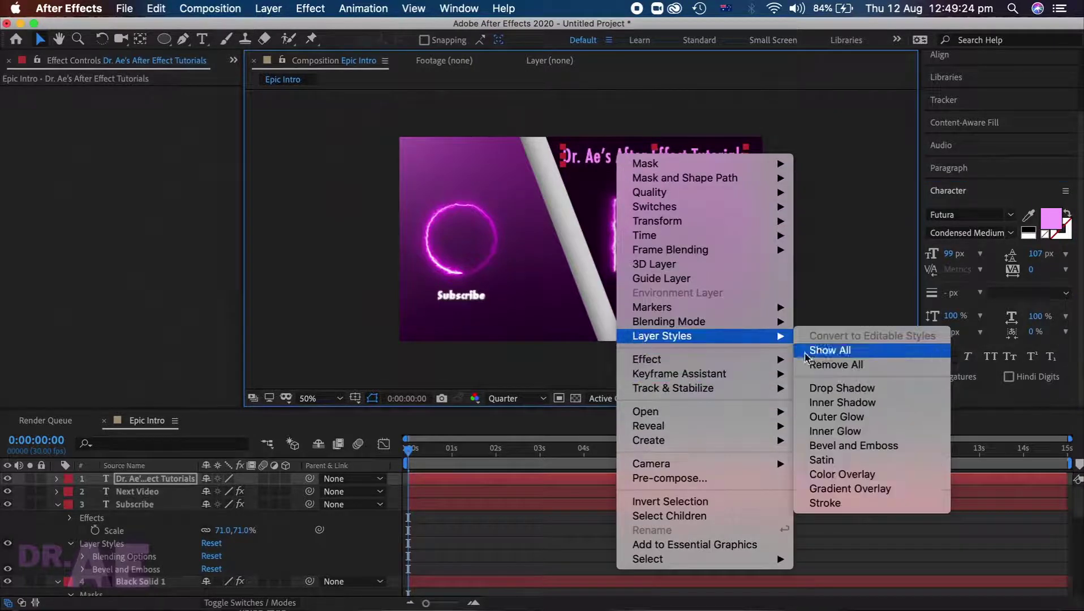
left_click(847, 446)
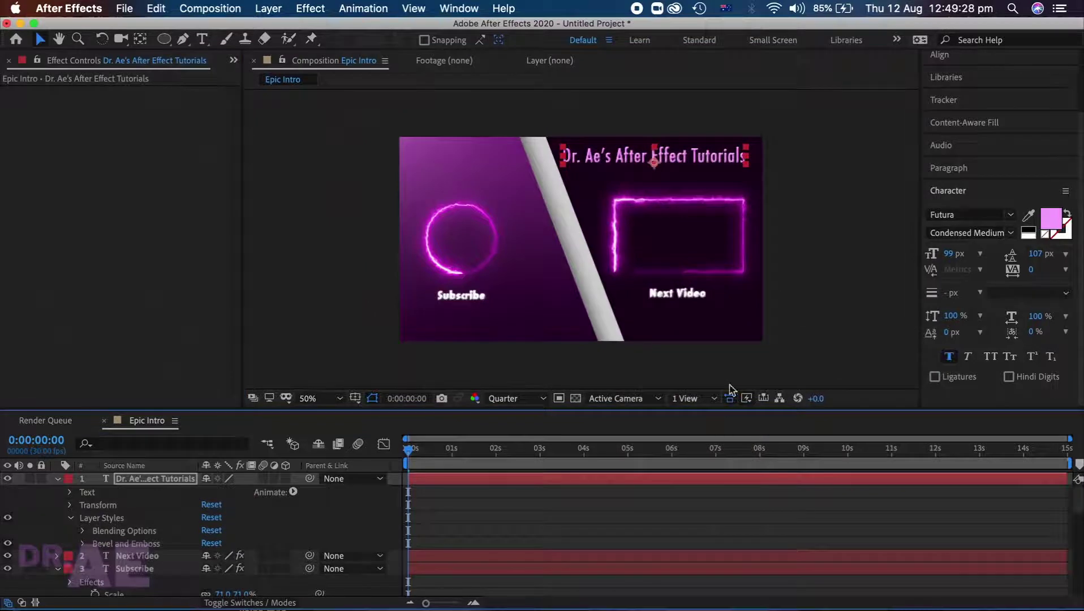
left_click_drag(619, 161, 620, 168)
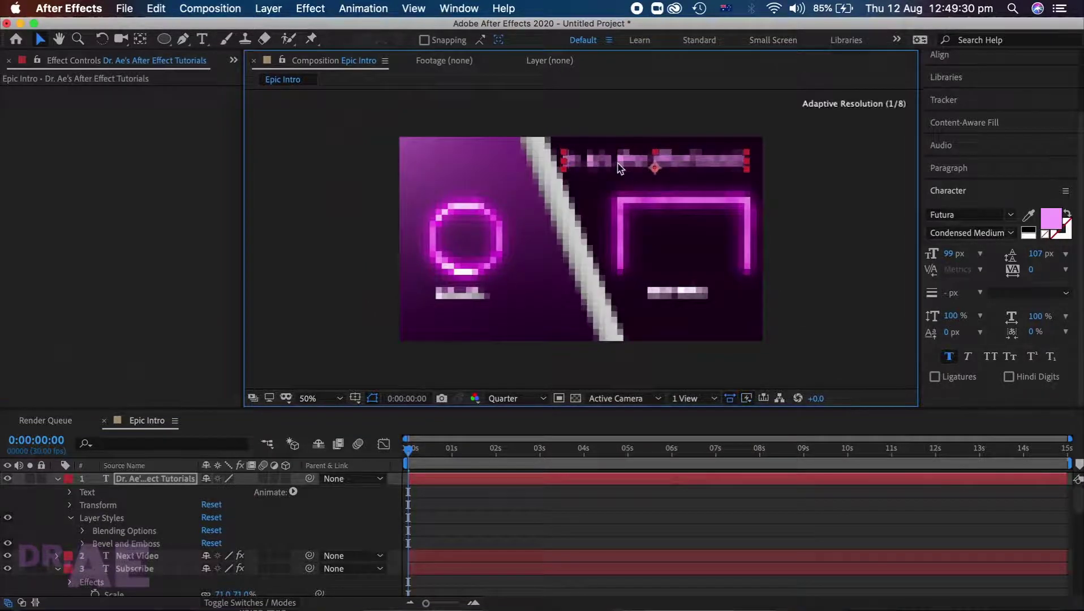
scroll(968, 105, "up", 3)
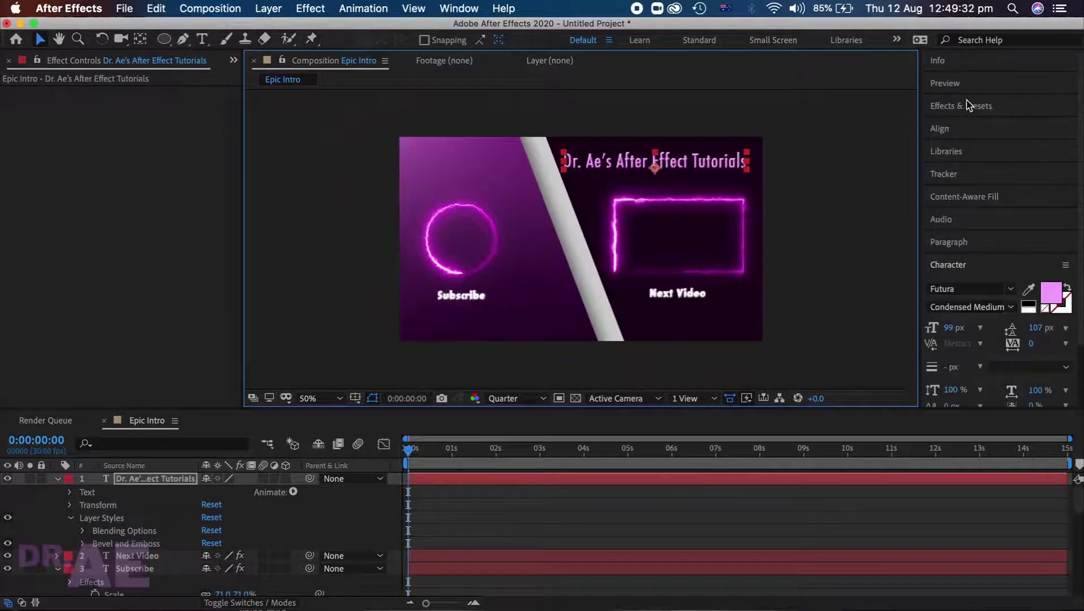
- Apply the CC Light Sweep effect to the headline
left_click(962, 106)
left_click(984, 126)
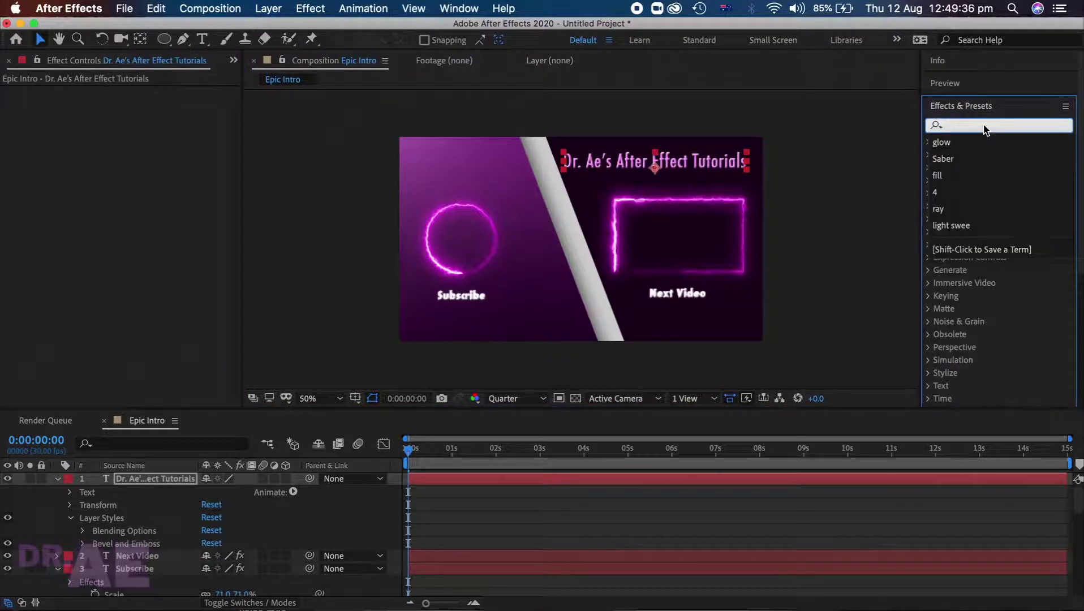
type("sweep")
double_click(986, 194)
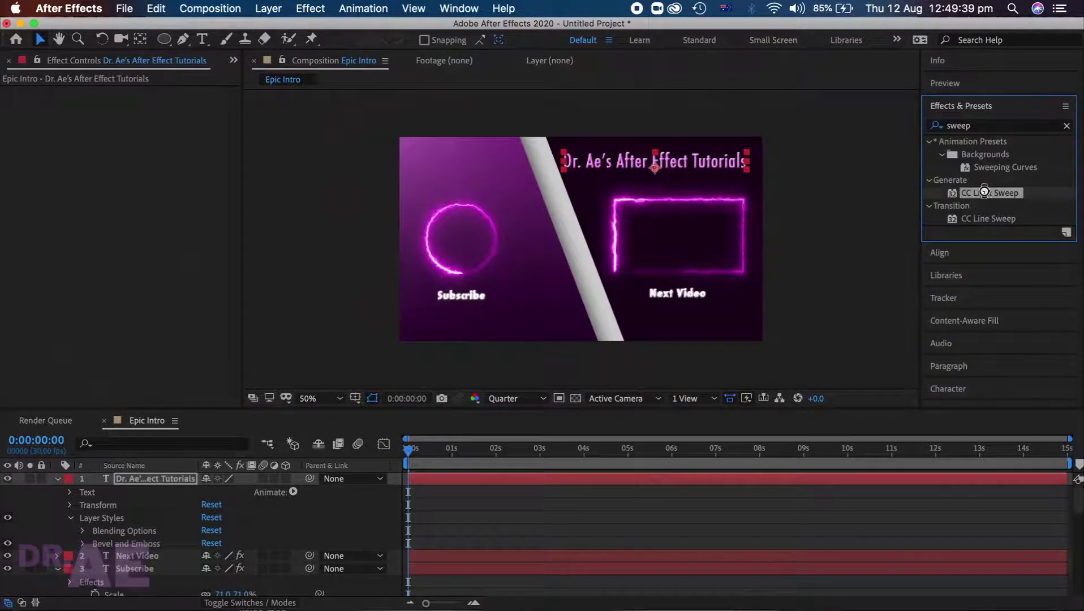
- Keyframe the sweep centre from the title's left at 0s to past its right end at 4:22
left_click_drag(581, 192, 559, 187)
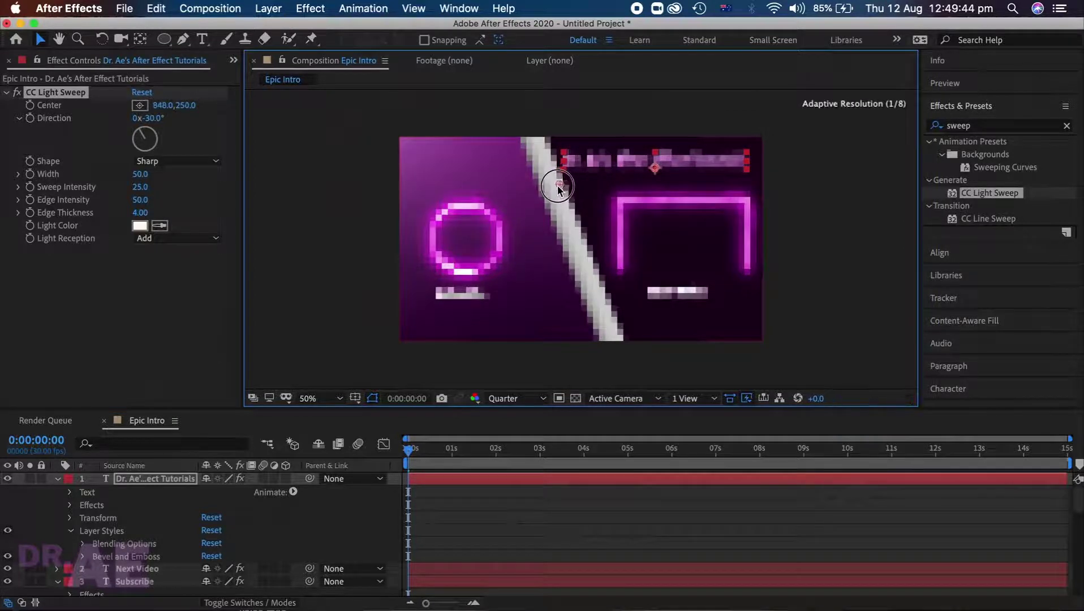
left_click(27, 108)
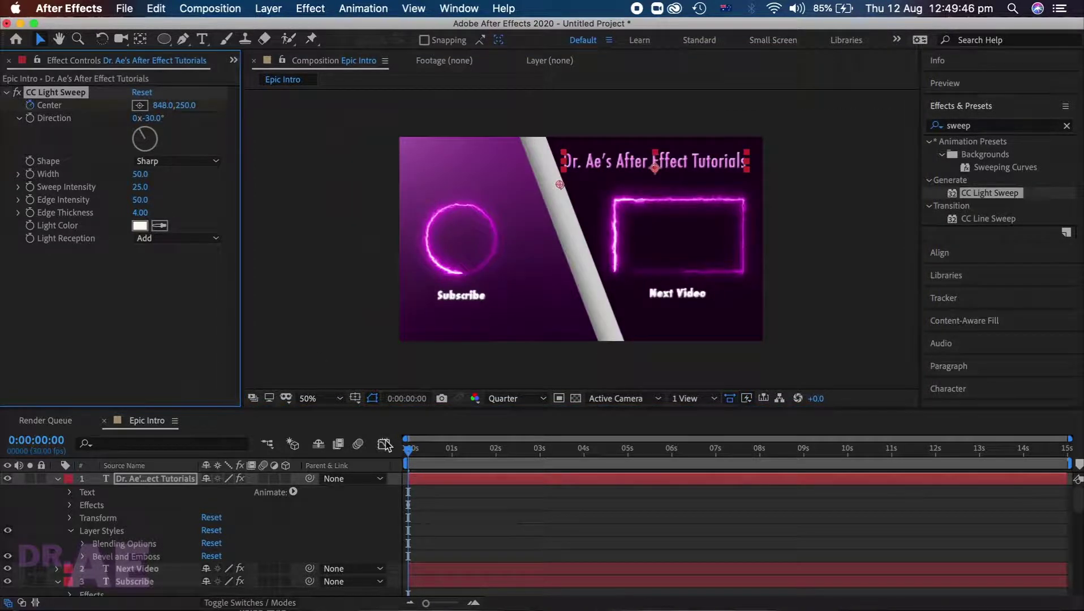
left_click_drag(408, 450, 616, 471)
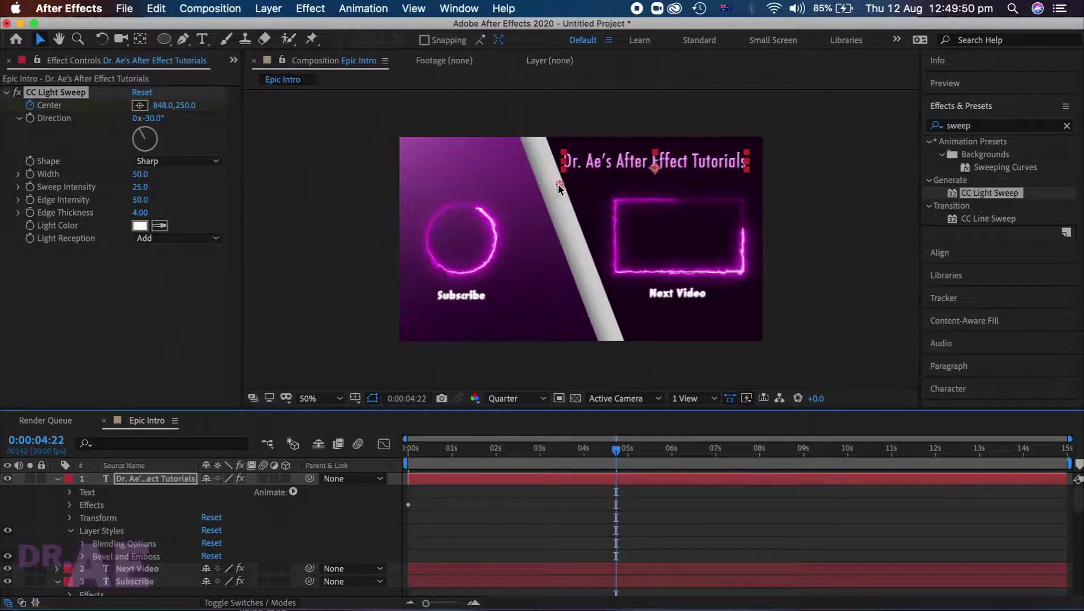
left_click_drag(559, 187, 776, 184)
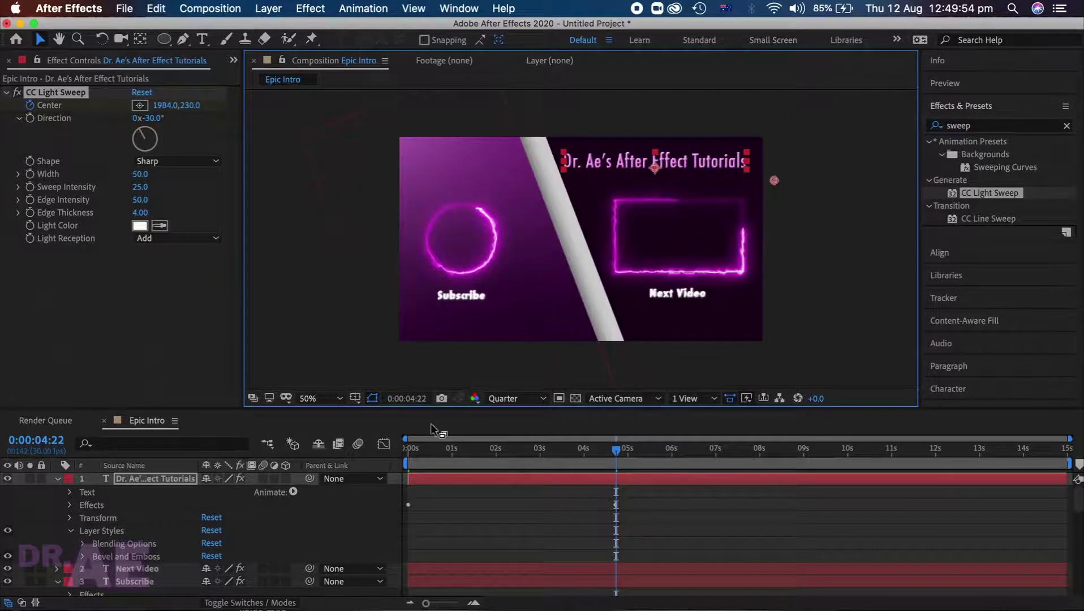
left_click(409, 448)
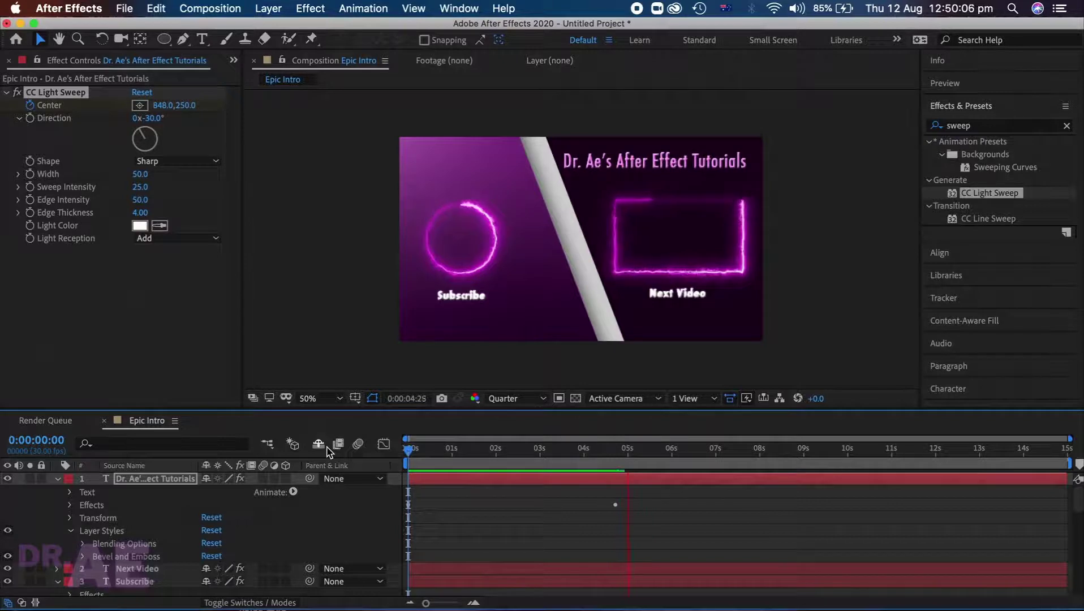
key("space")
- Bring the sweep centre back to the title's left at 9:26 and preview
left_click_drag(630, 449, 842, 448)
left_click_drag(773, 183, 558, 189)
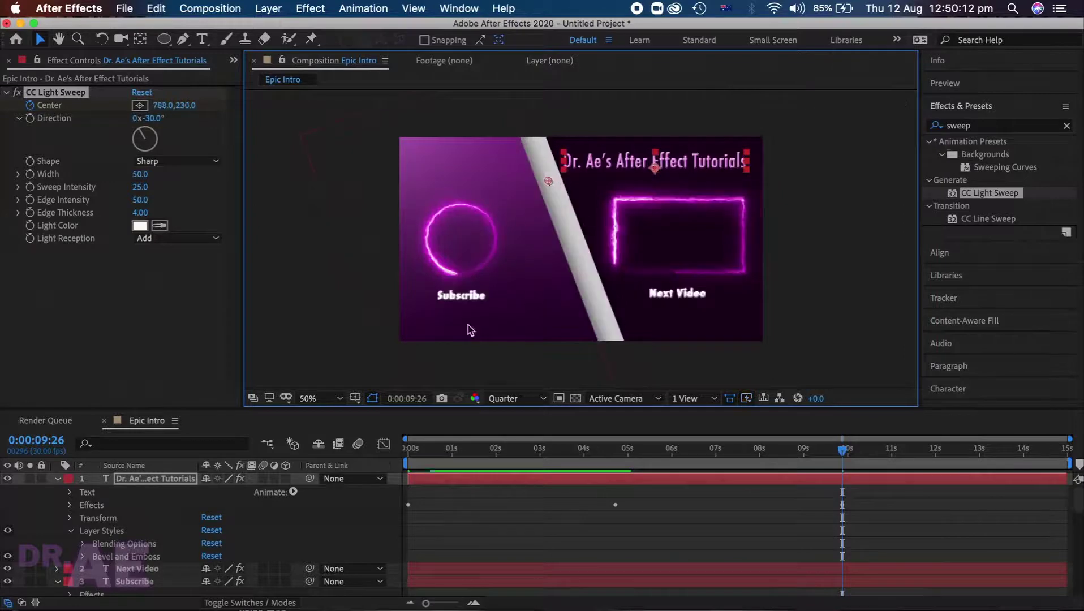
left_click_drag(419, 450, 262, 451)
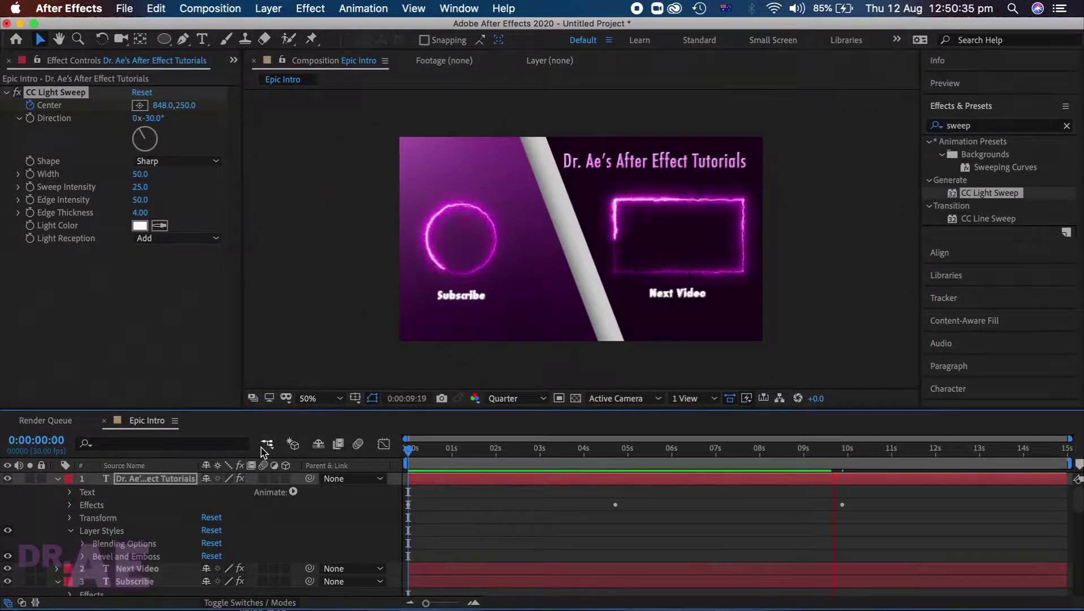
key("space")
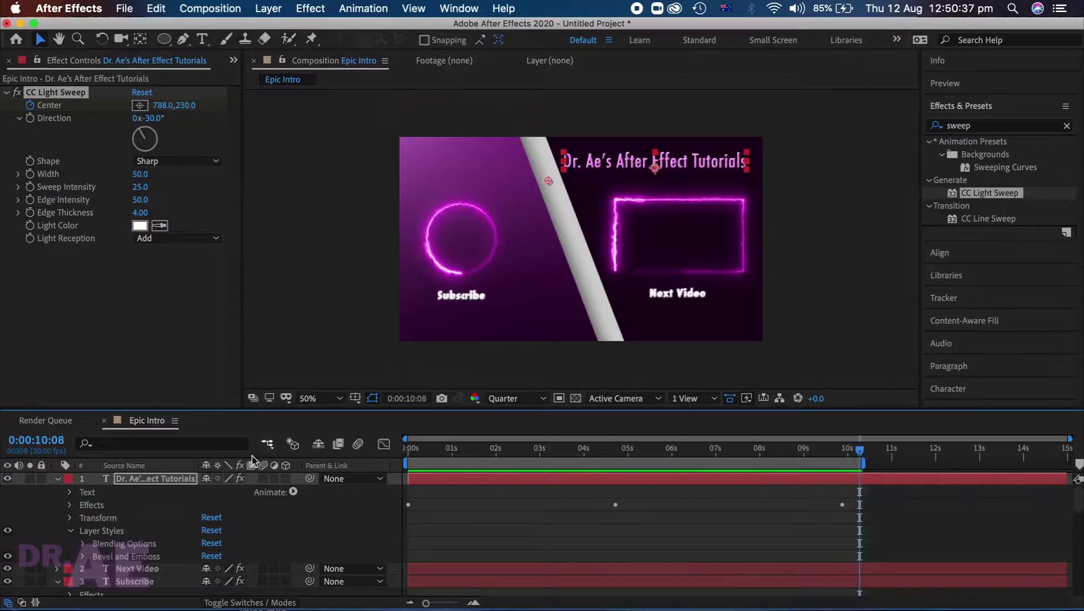
left_click_drag(419, 450, 218, 448)
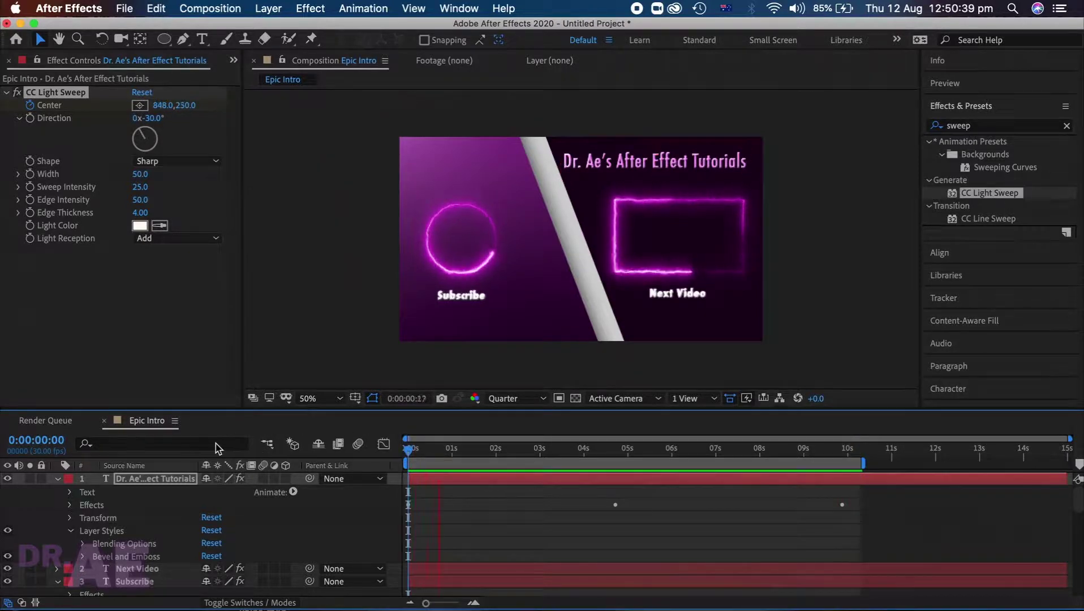